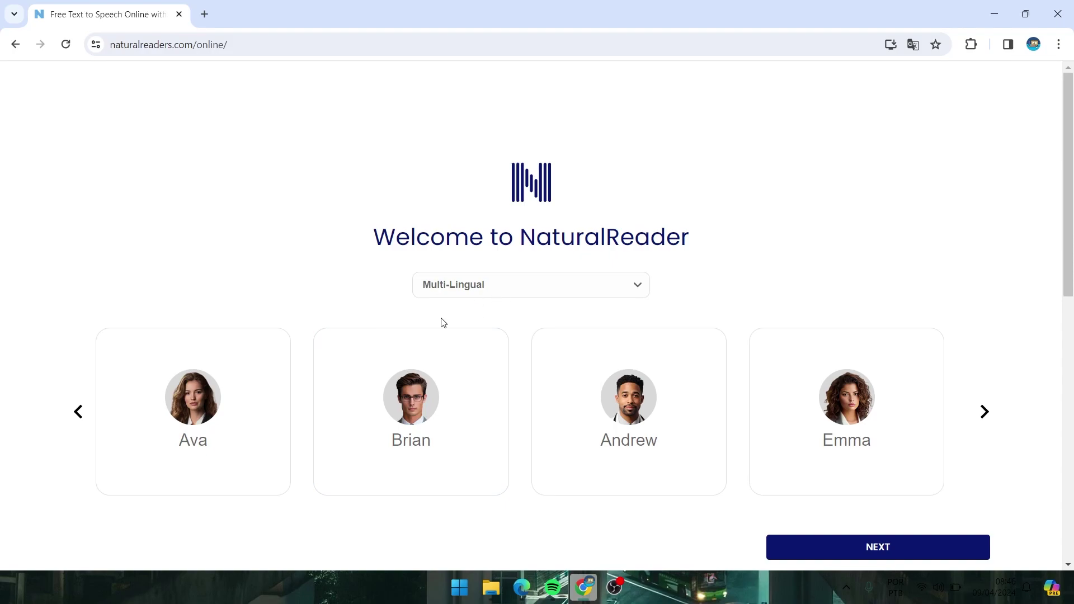
- Set the voice language to Portuguese and choose the Vitória (Brazil) voice
click(477, 286)
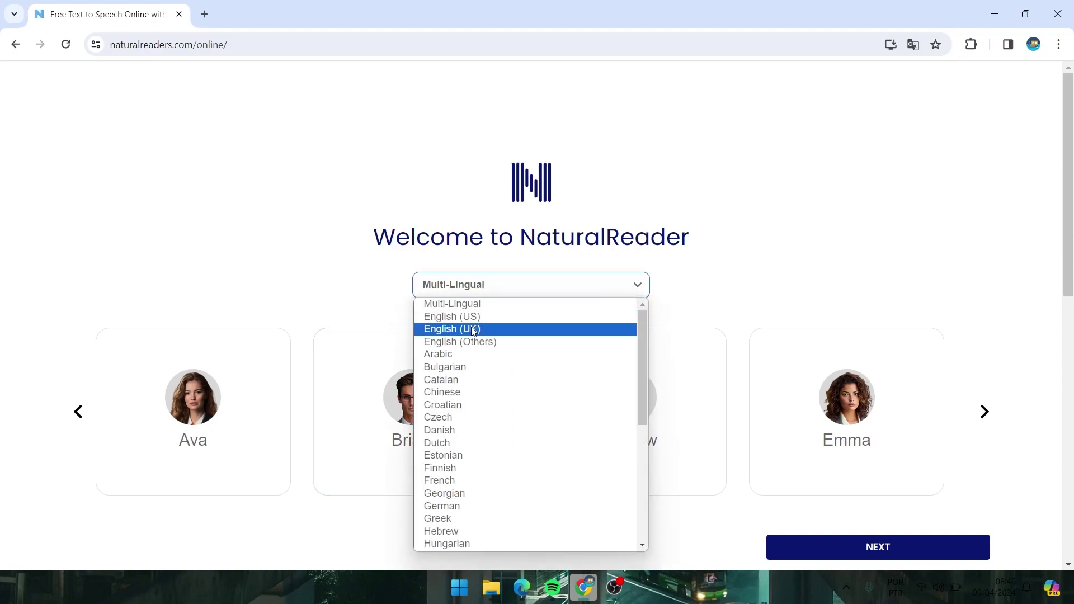
text(por)
key(Return)
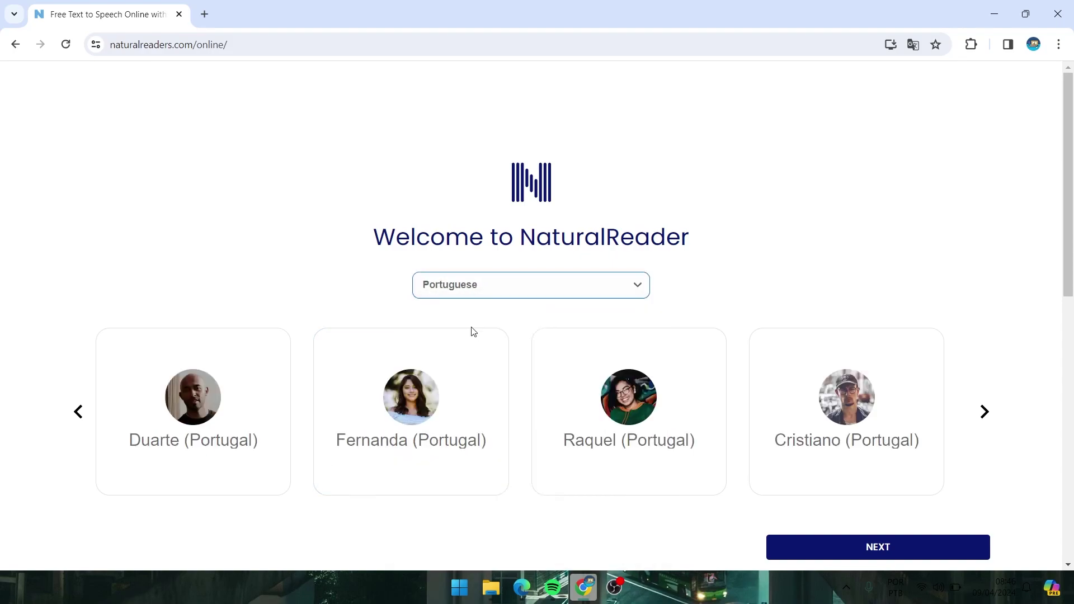
click(983, 412)
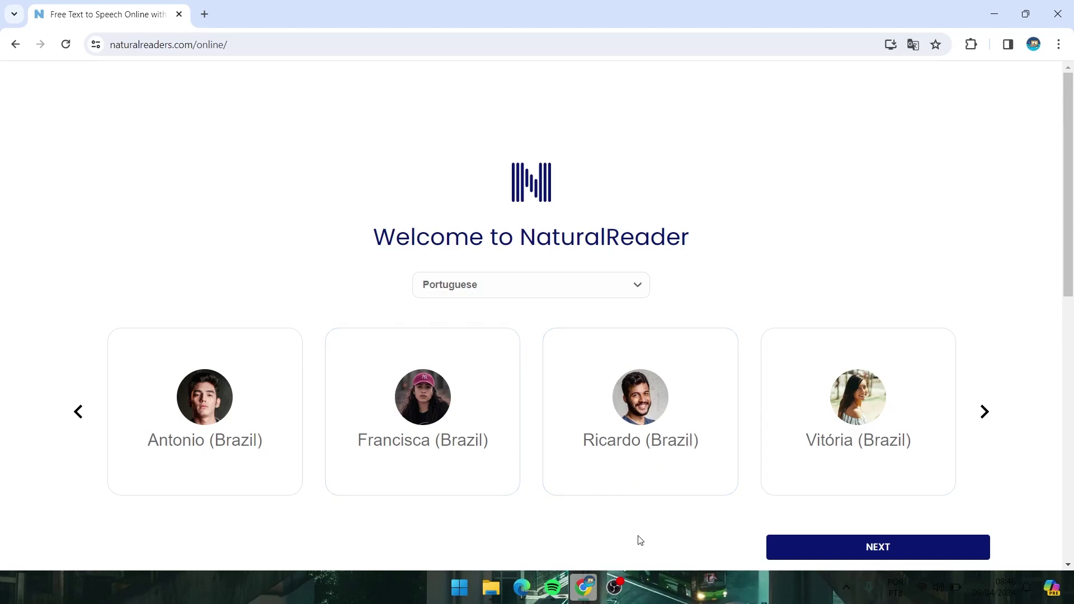
scroll(769, 528, down, 2)
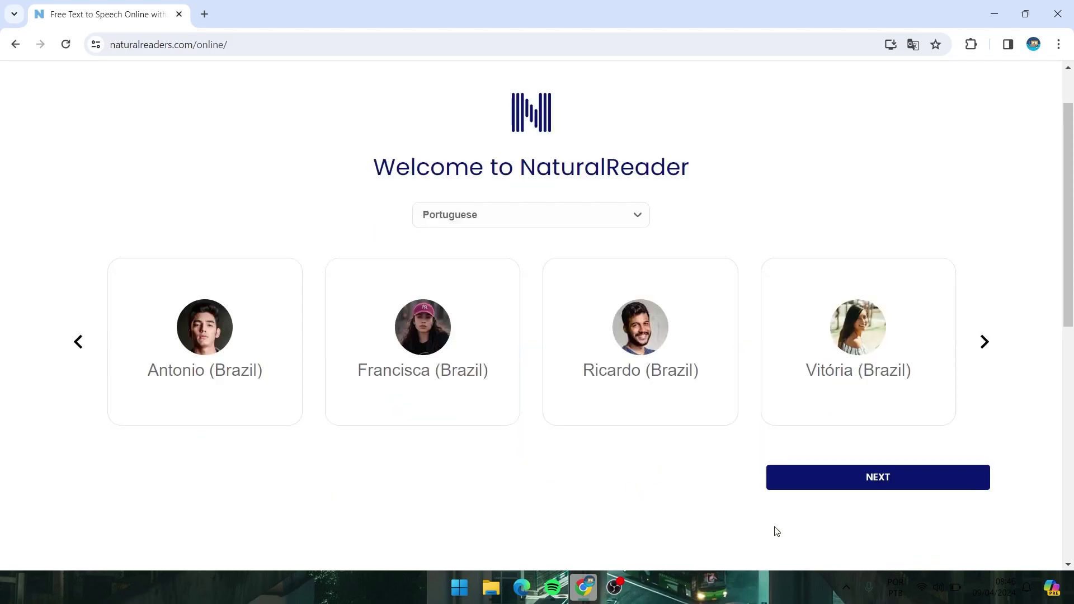
click(849, 415)
- Open the A.I. Voice Generator for commercial use and start cloning a new voice
scroll(679, 229, up, 1)
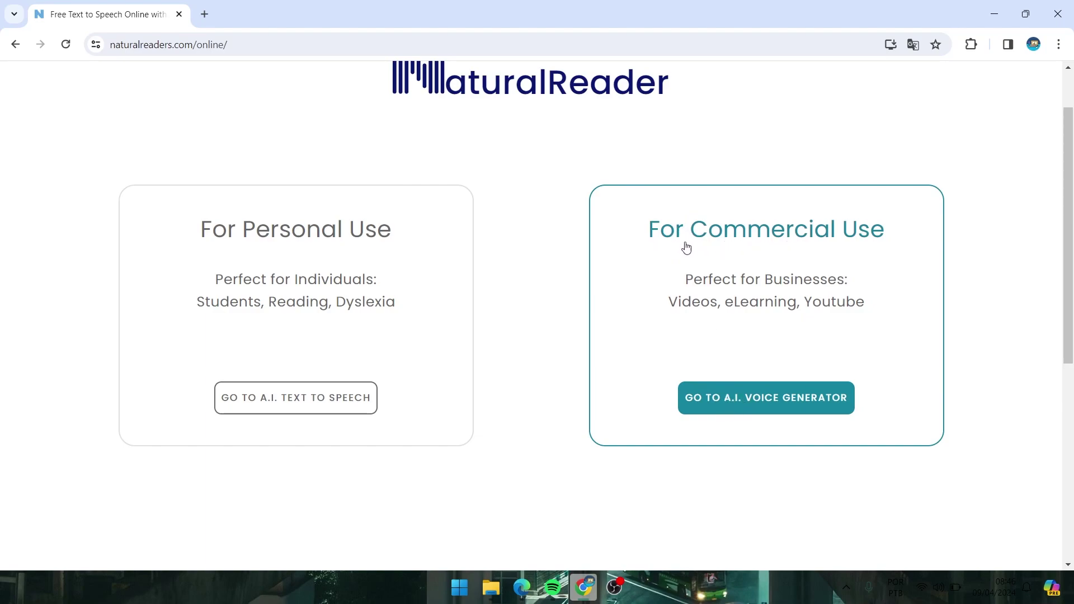
click(742, 406)
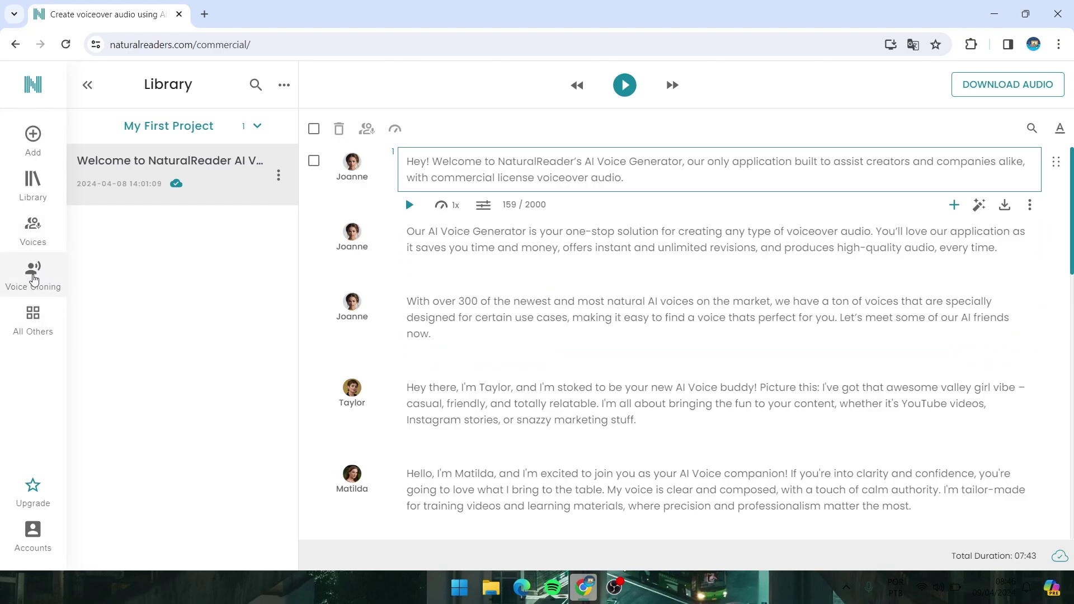
click(32, 284)
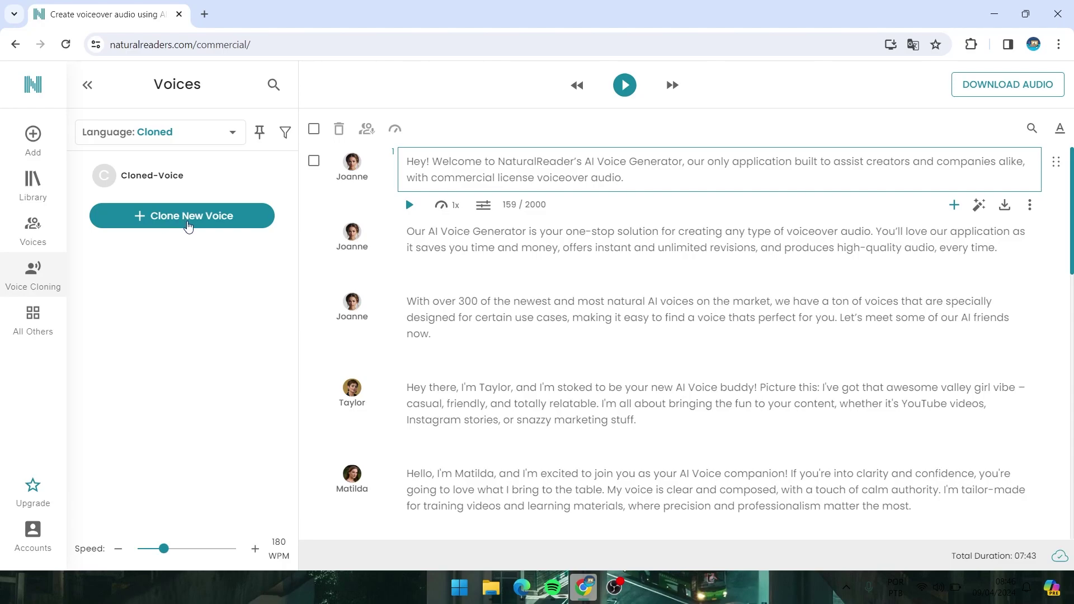
click(190, 223)
- Translate the page into Portuguese and agree to the voice cloning consent terms
drag(311, 231, 728, 374)
click(384, 342)
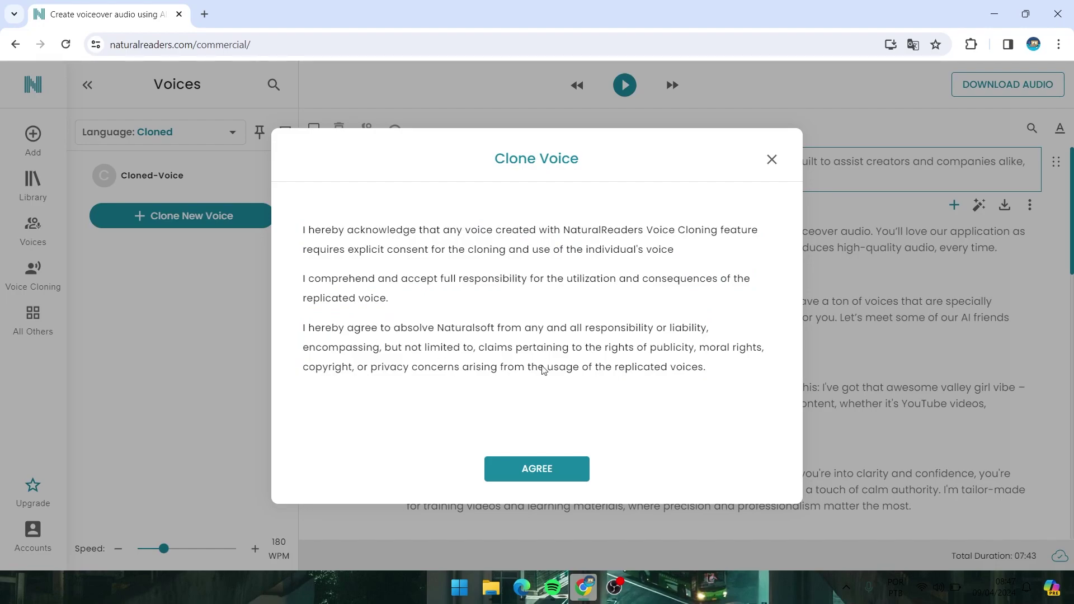
right_click(478, 312)
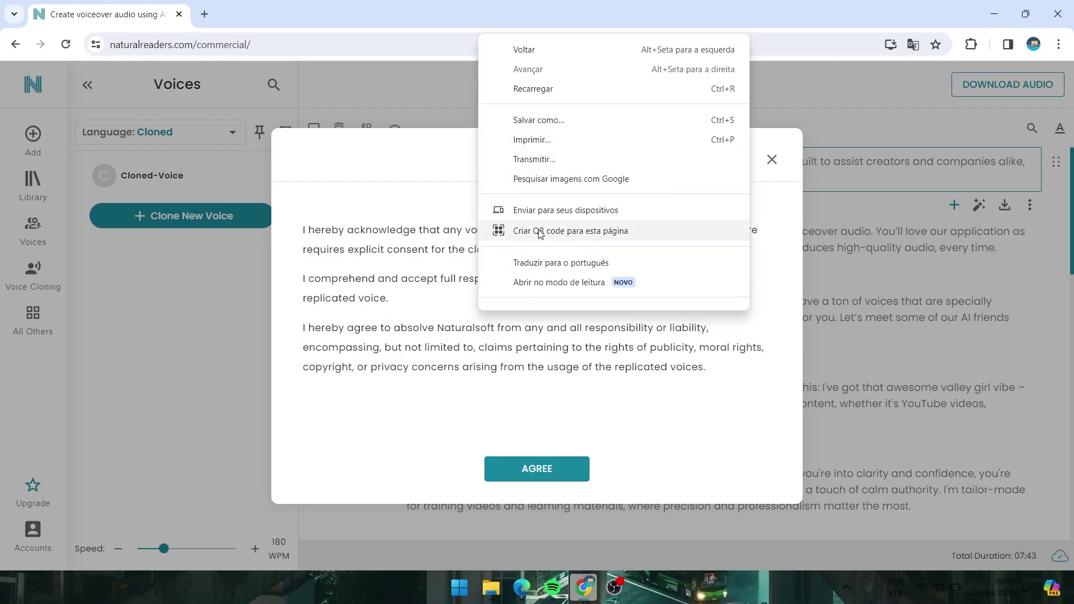
click(551, 262)
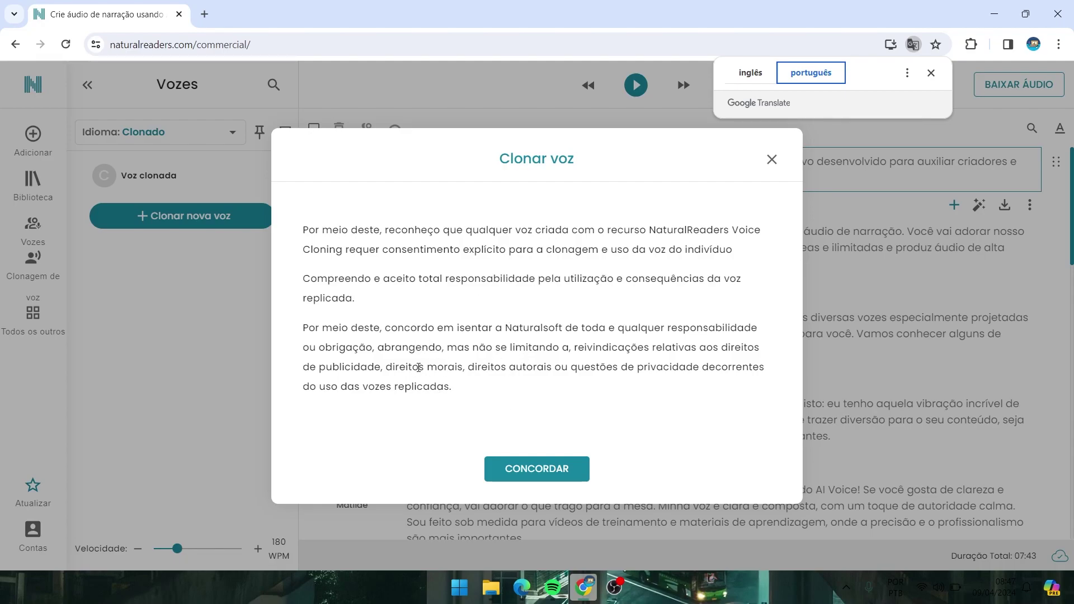
drag(382, 280, 499, 340)
click(501, 420)
click(521, 469)
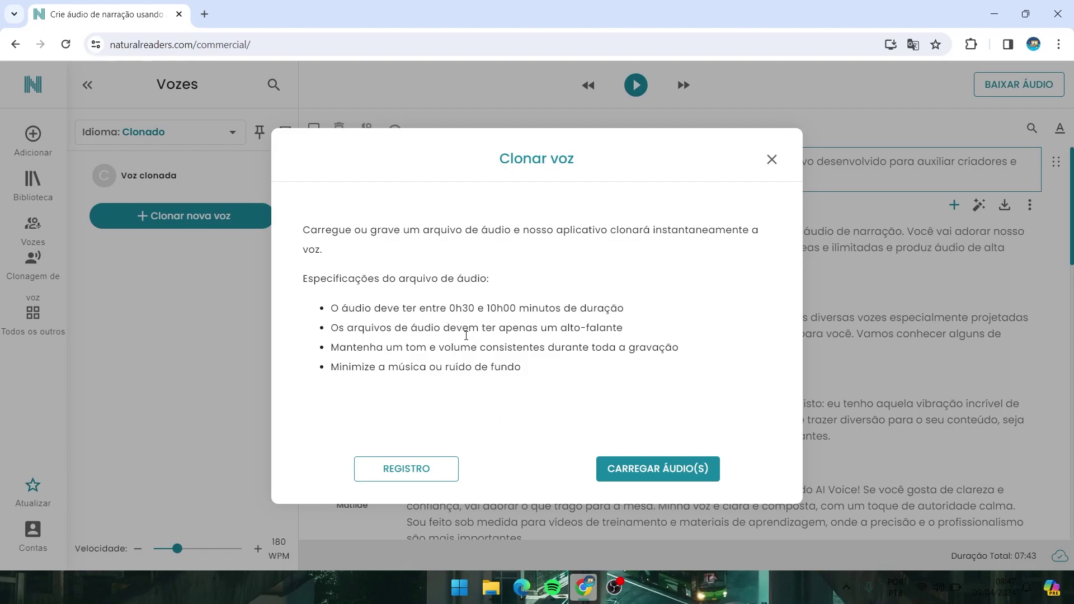
- Show the page in its original English and examine the required audio length for voice cloning
right_click(534, 379)
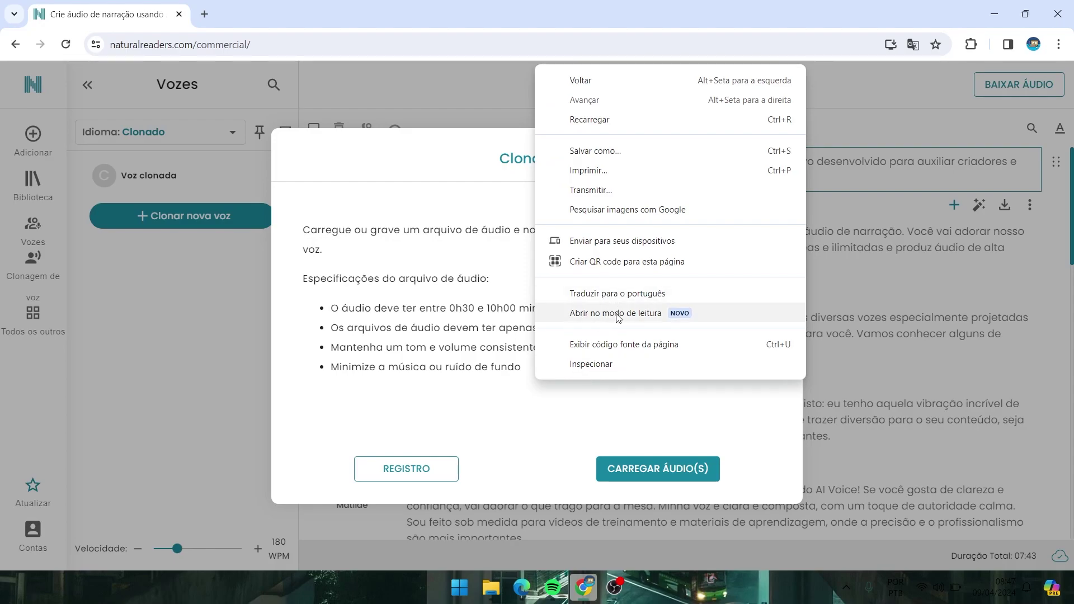
key(Escape)
click(910, 51)
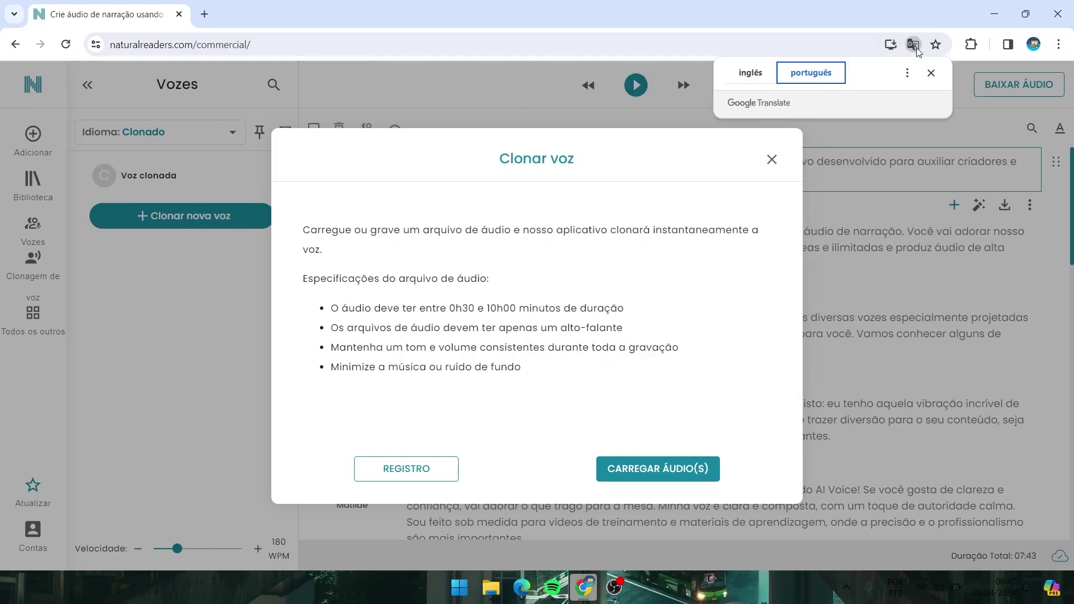
click(762, 78)
drag(463, 288, 527, 288)
click(496, 365)
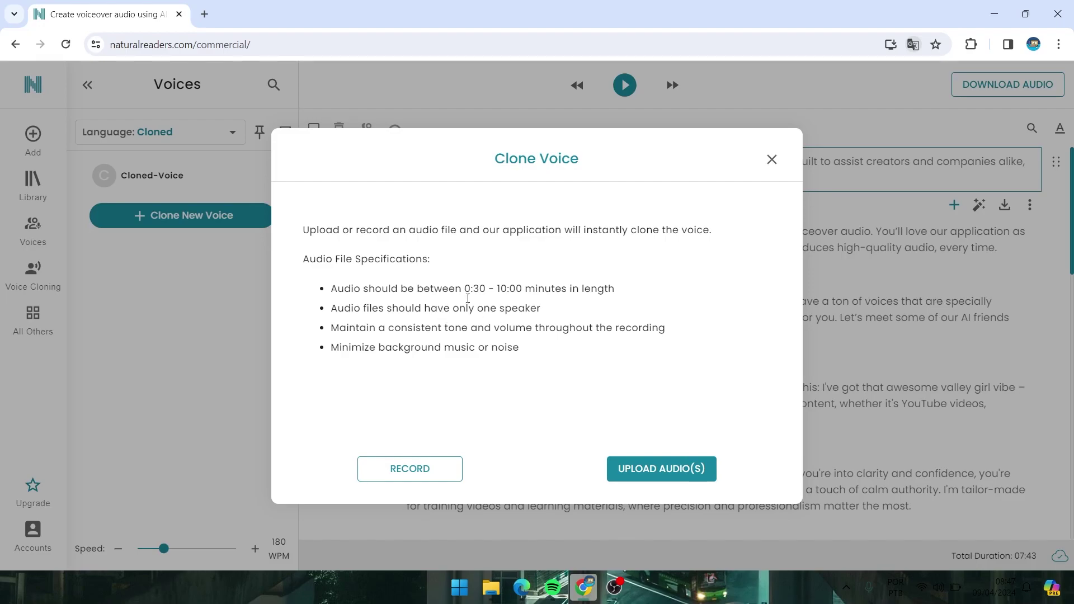
drag(464, 286, 625, 289)
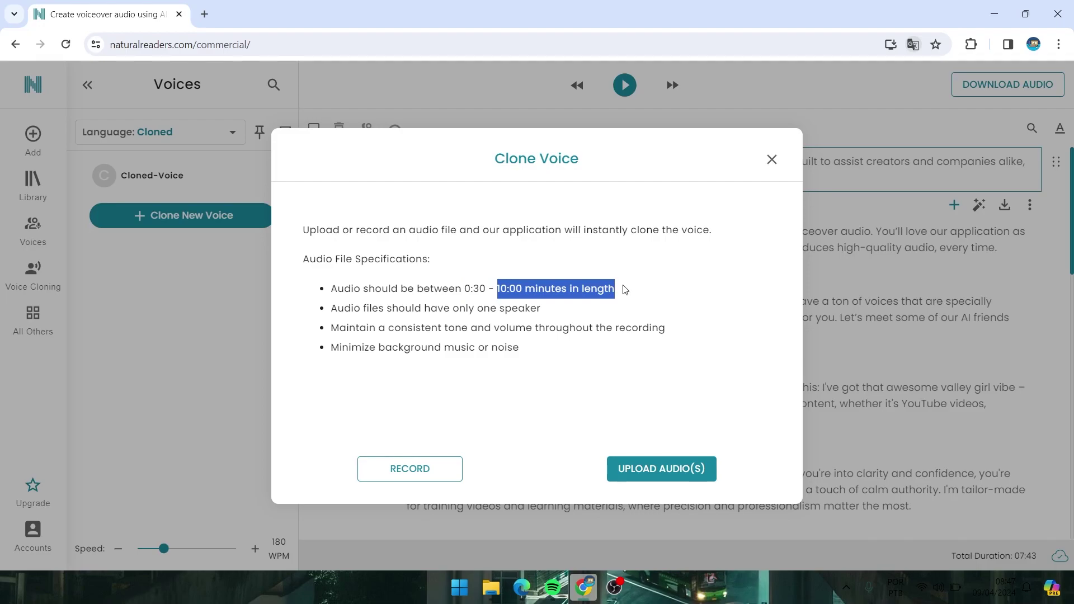
click(628, 296)
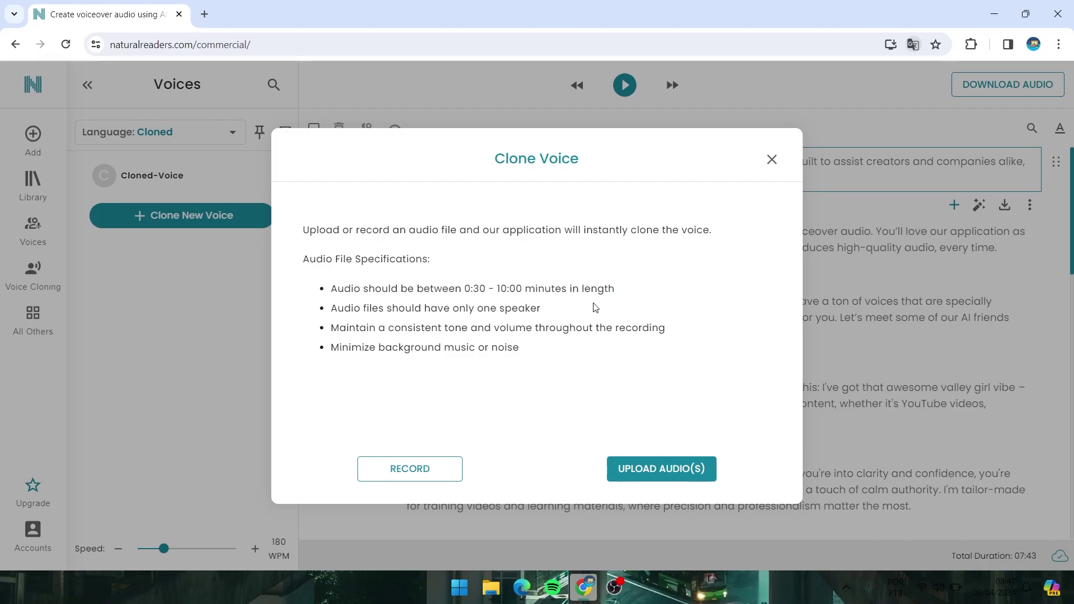
drag(464, 287, 523, 286)
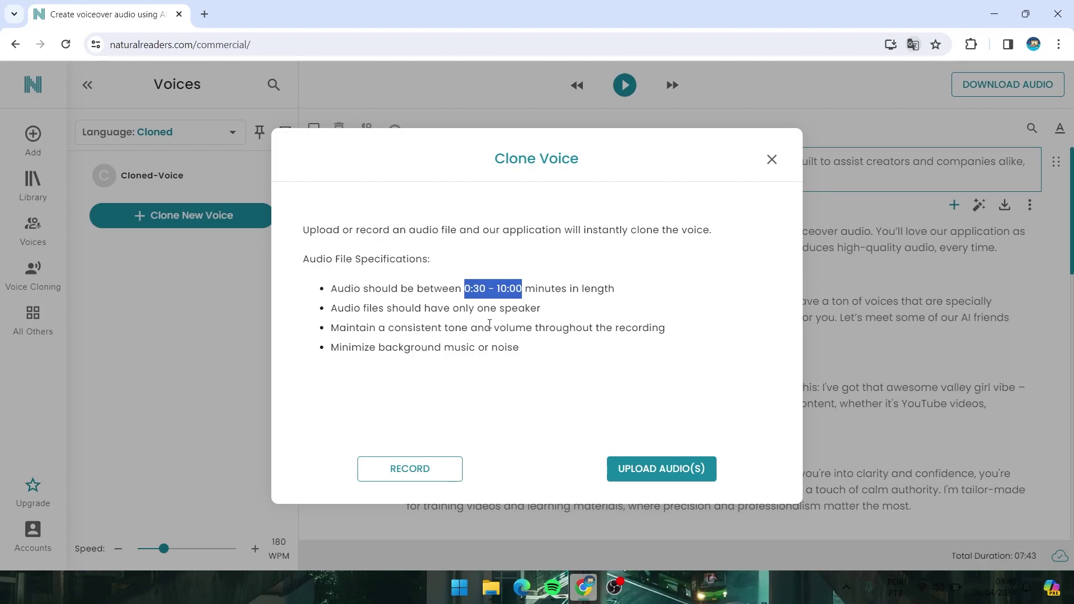
- Translate the page back into Portuguese and review the tone, volume and background noise requirements
right_click(489, 323)
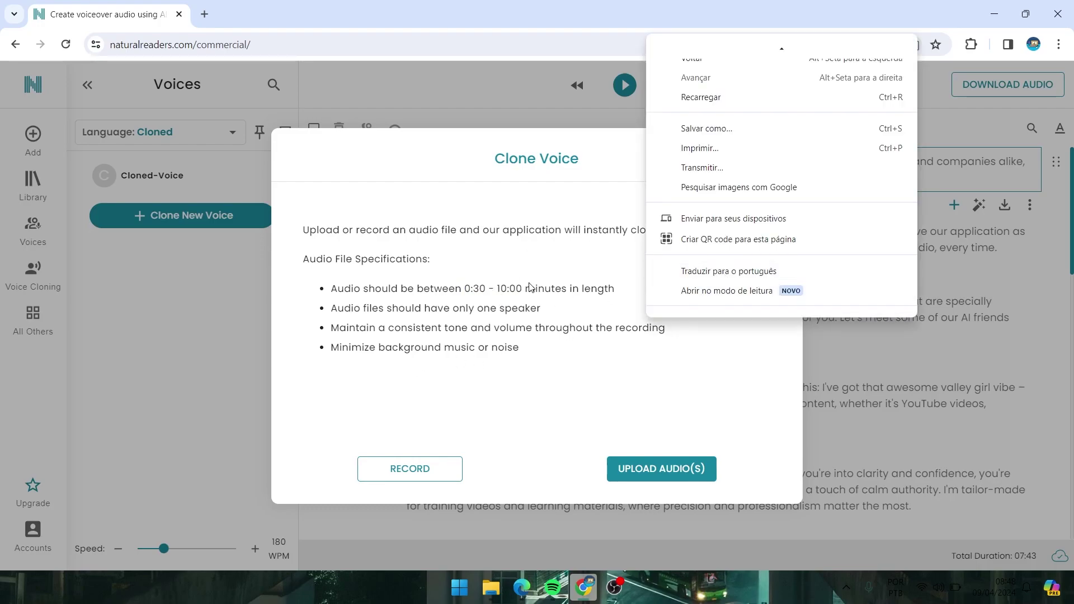
click(711, 275)
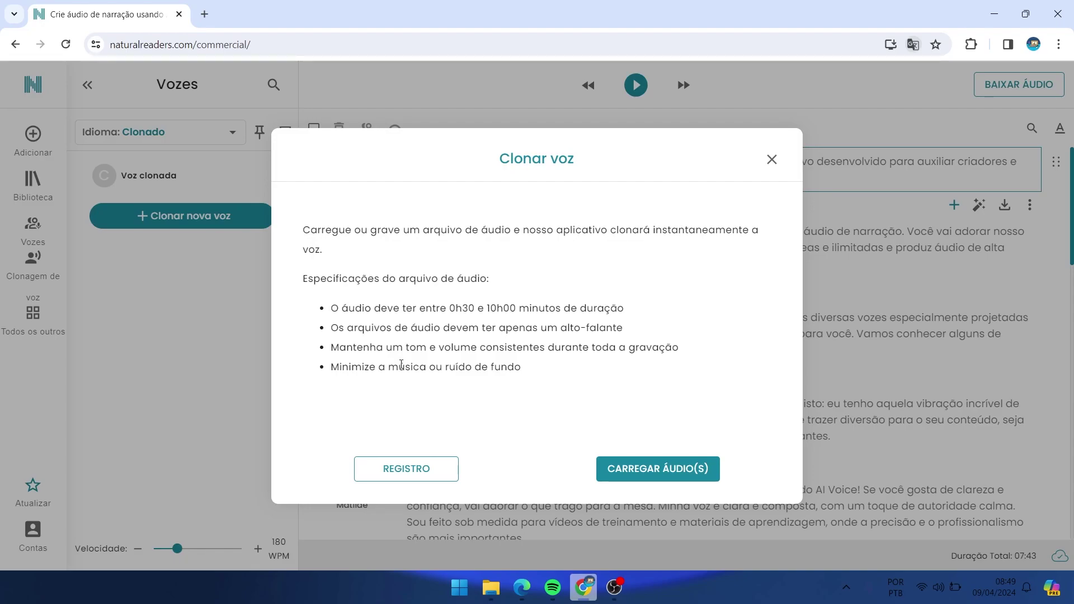
drag(350, 349, 678, 348)
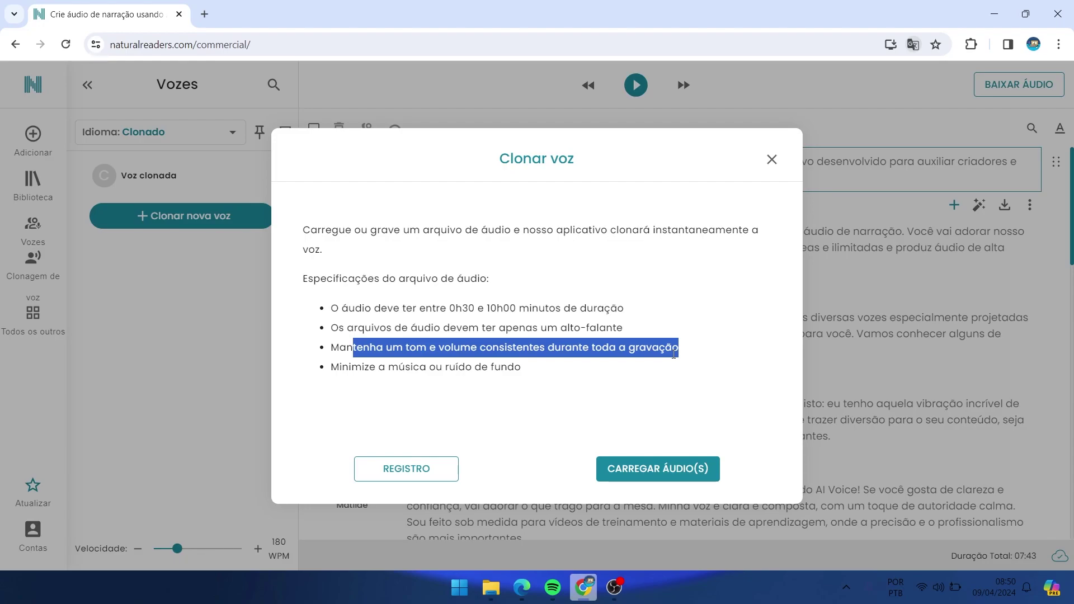
drag(330, 366, 558, 376)
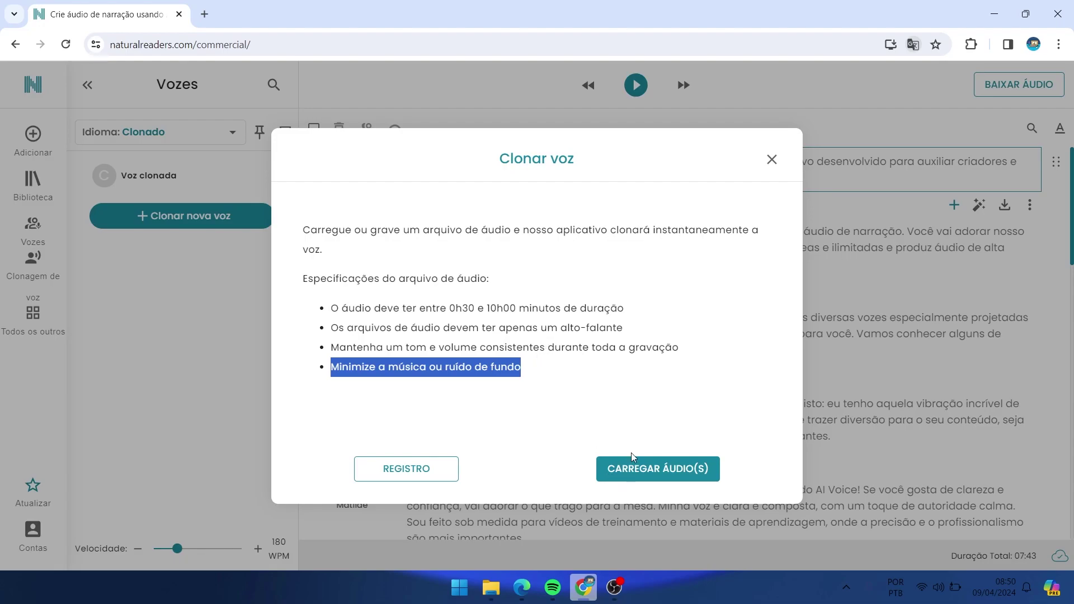
- Upload the four voice samples audios (1).mp3 to audios (4).mp3 from the voz separada folder
click(670, 474)
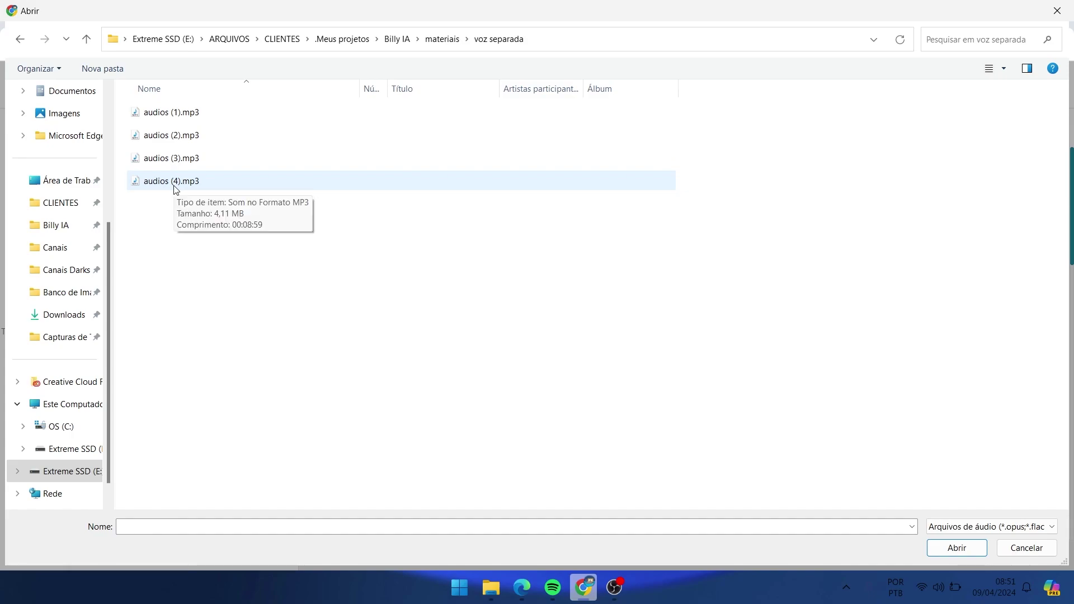
drag(213, 264, 164, 91)
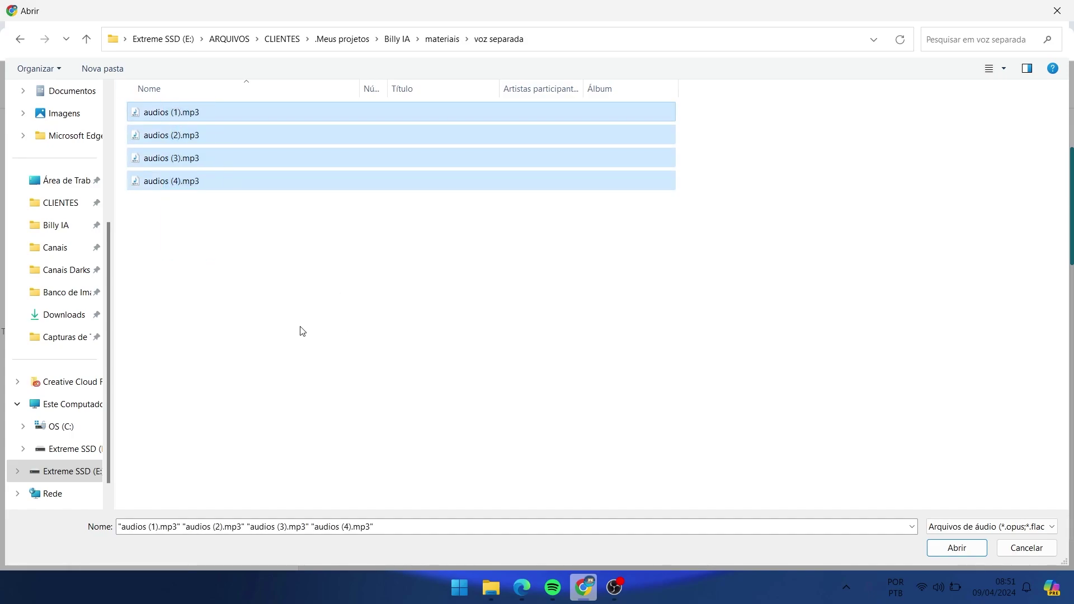
click(949, 548)
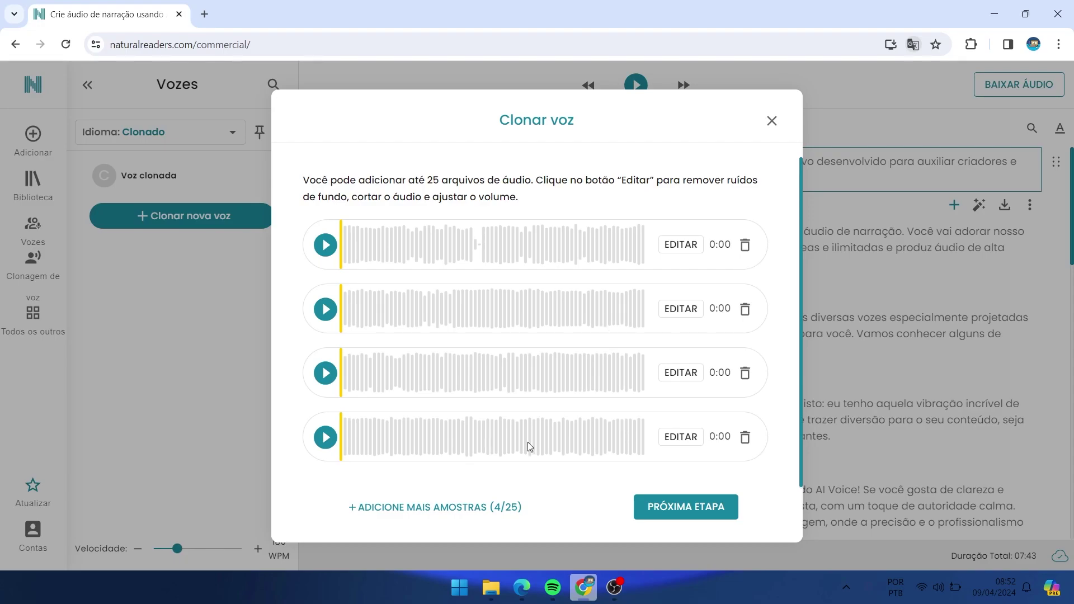
- Name the new voice billyia, leave its description empty, and clone it from the uploaded samples
click(681, 507)
click(376, 249)
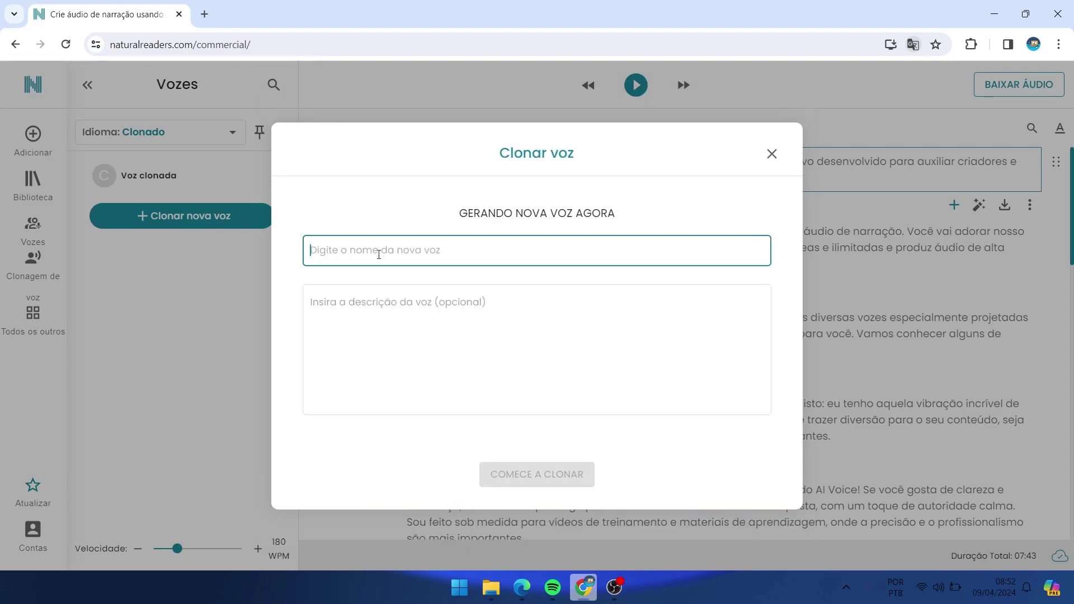
text(billyia)
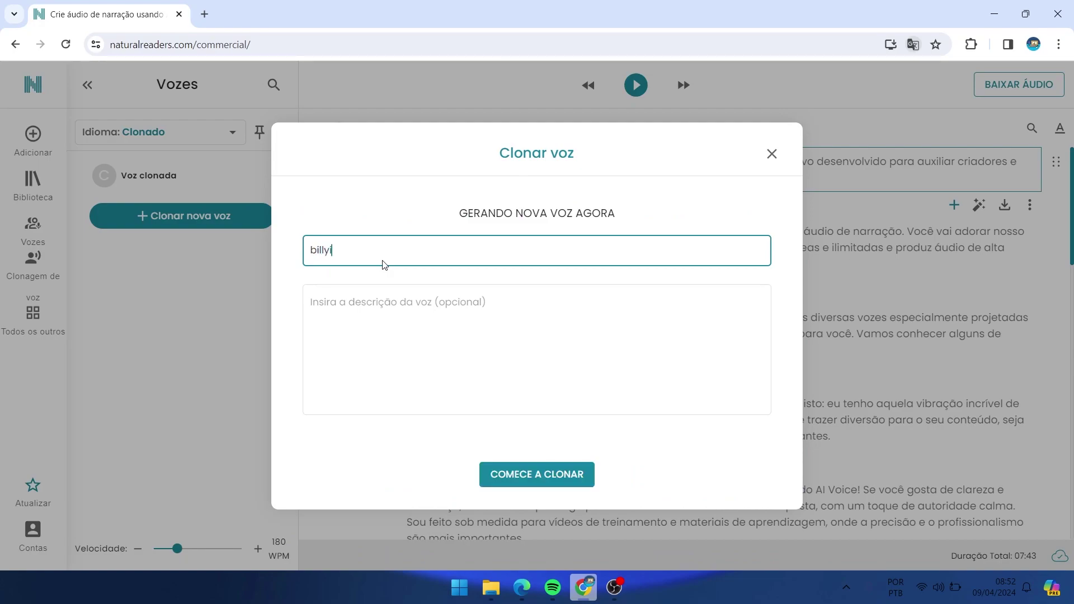
click(374, 305)
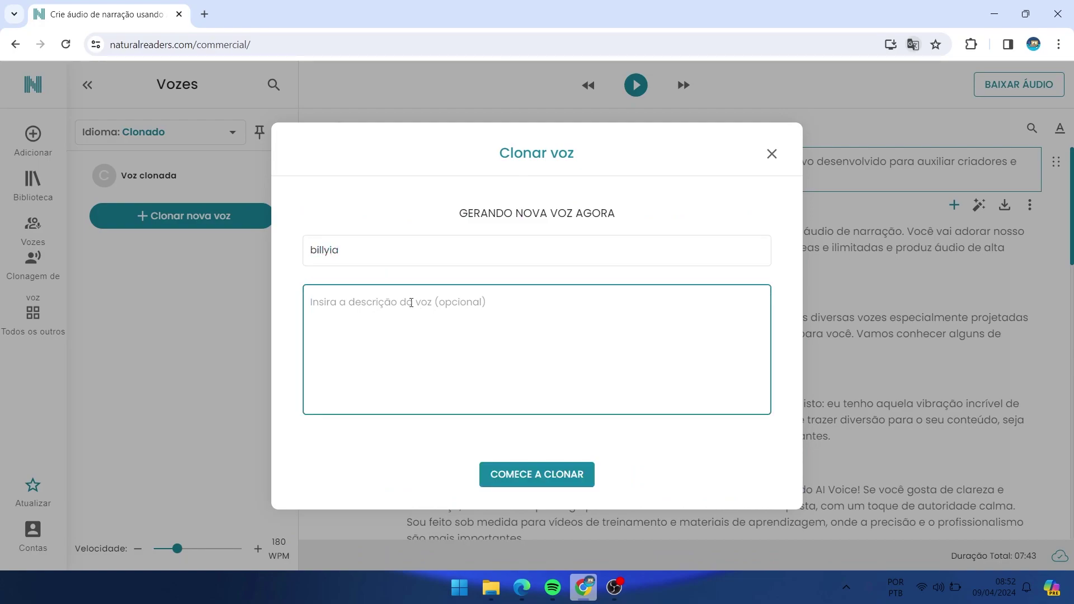
click(533, 479)
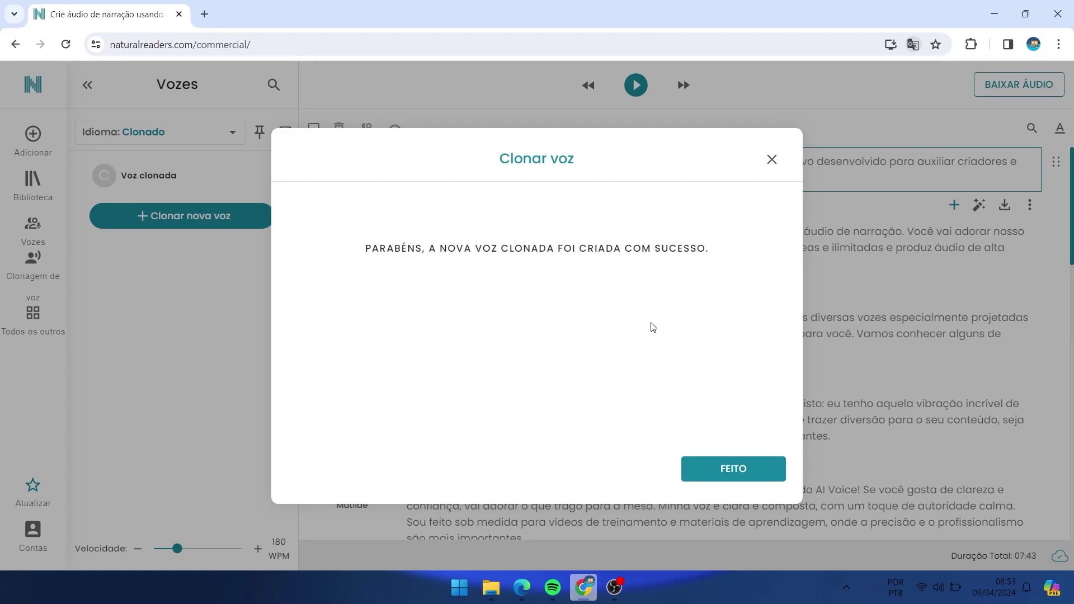
click(708, 471)
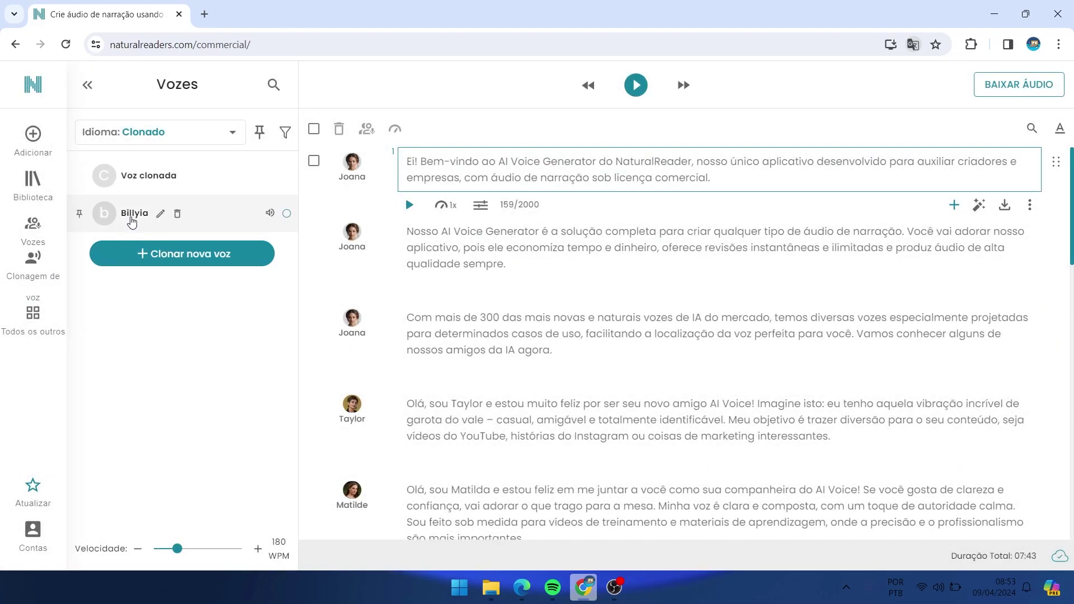
- Select the cloned billyia voice and start a new text file for it to read
click(129, 219)
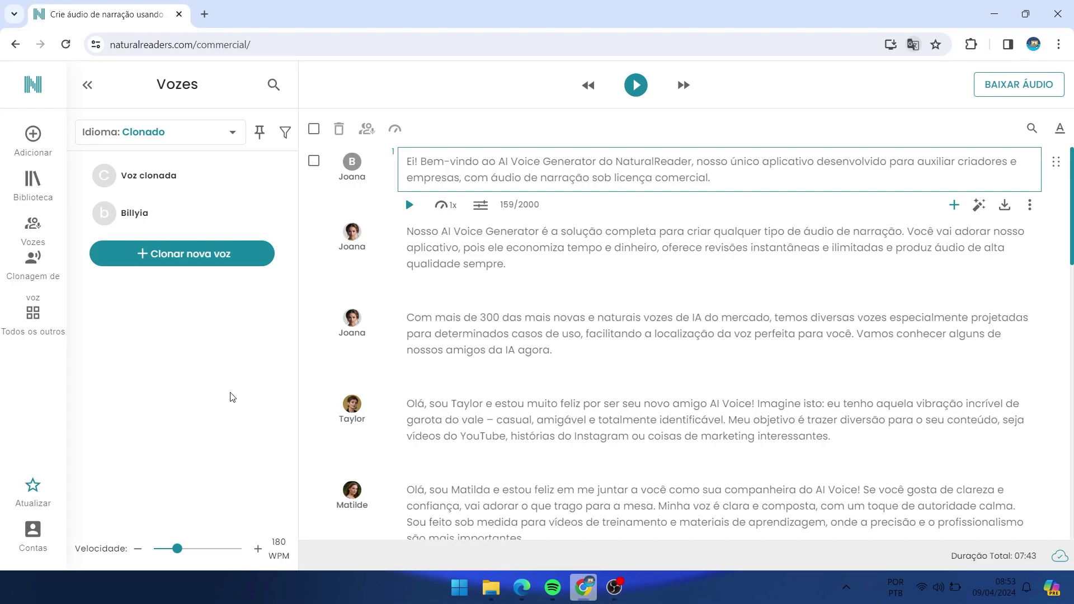
click(29, 135)
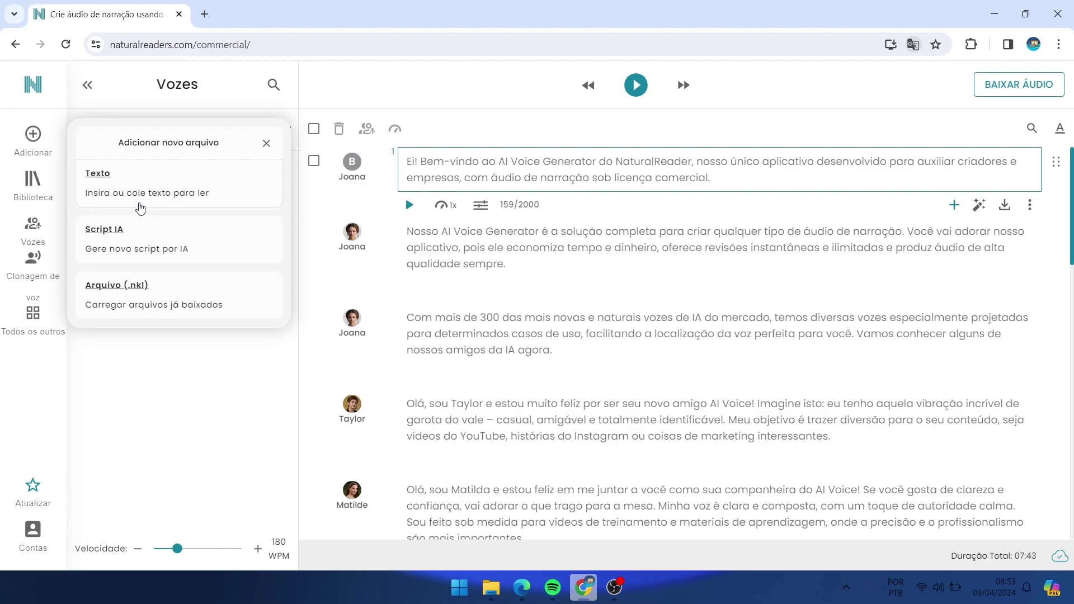
click(159, 193)
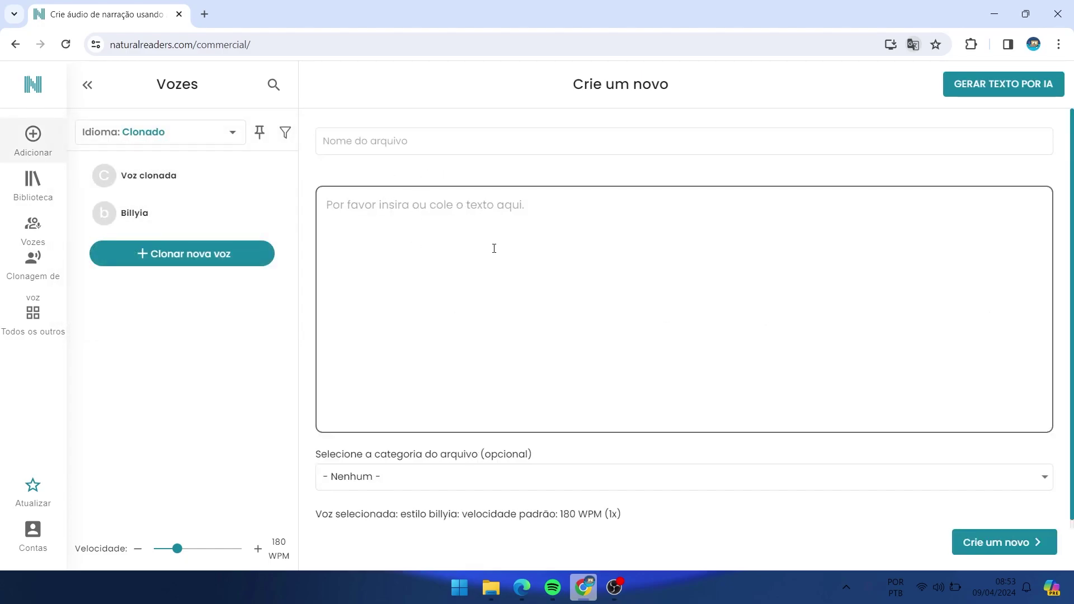
click(361, 143)
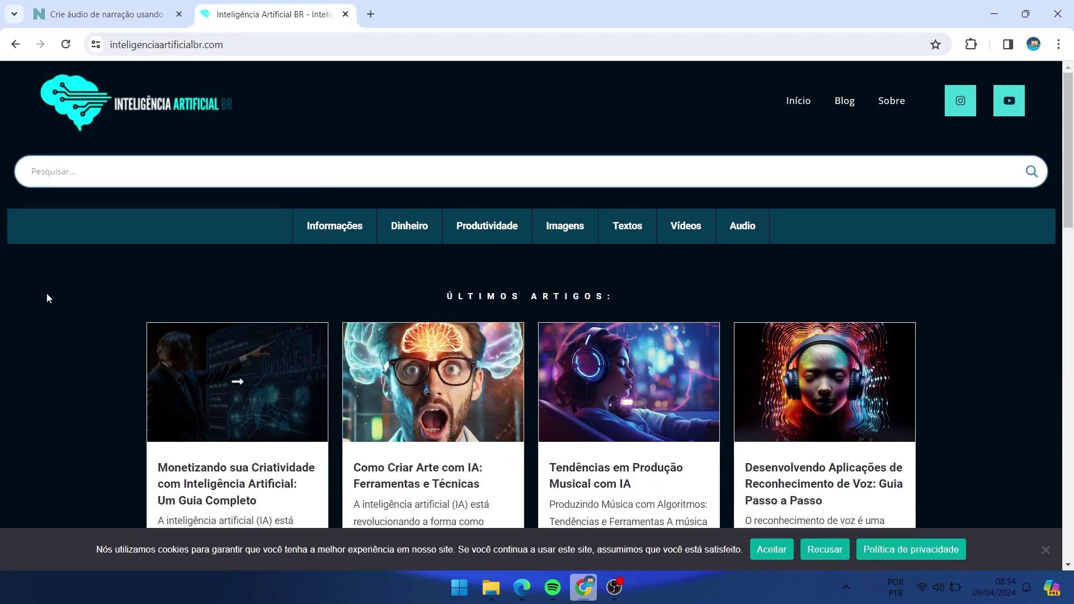
- Open the article "Monetizando sua Criatividade com Inteligência Artificial: Um Guia Completo" from the latest articles on inteligenciaartificialbr.com
scroll(58, 381, down, 1)
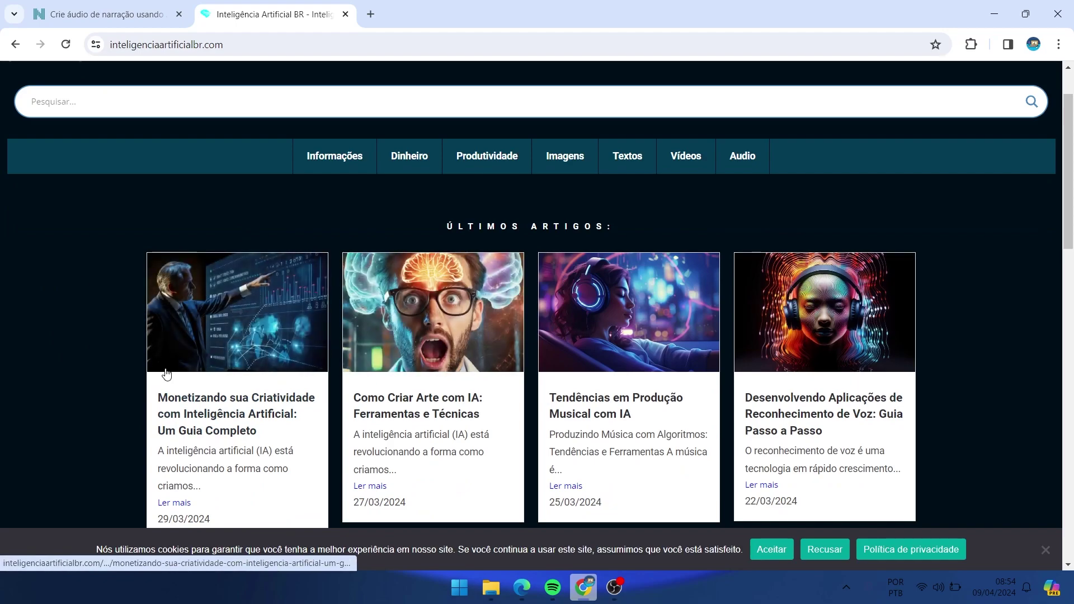
scroll(145, 318, up, 1)
scroll(195, 393, down, 2)
scroll(235, 369, up, 1)
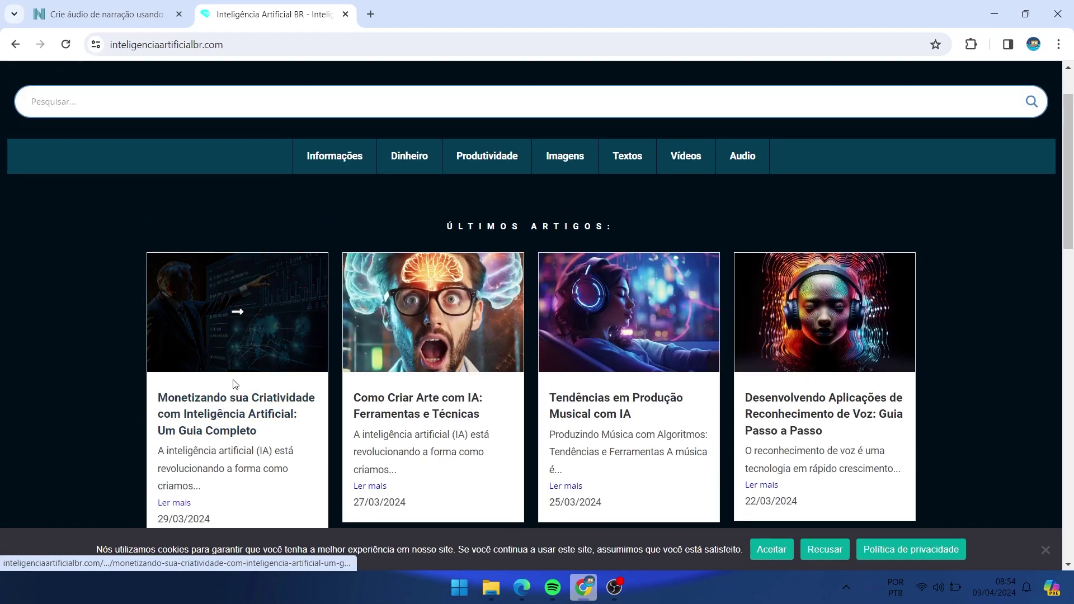
click(267, 317)
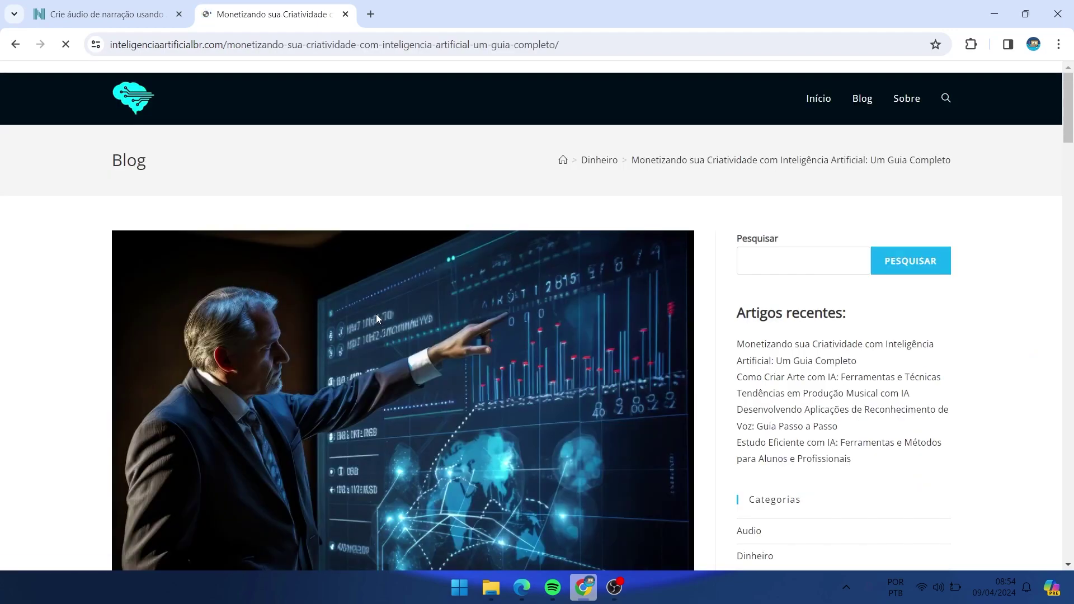
- Copy the article's two introductory paragraphs, from "A inteligência artificial (IA)" to "licenciamento de imagens"
scroll(313, 375, down, 10)
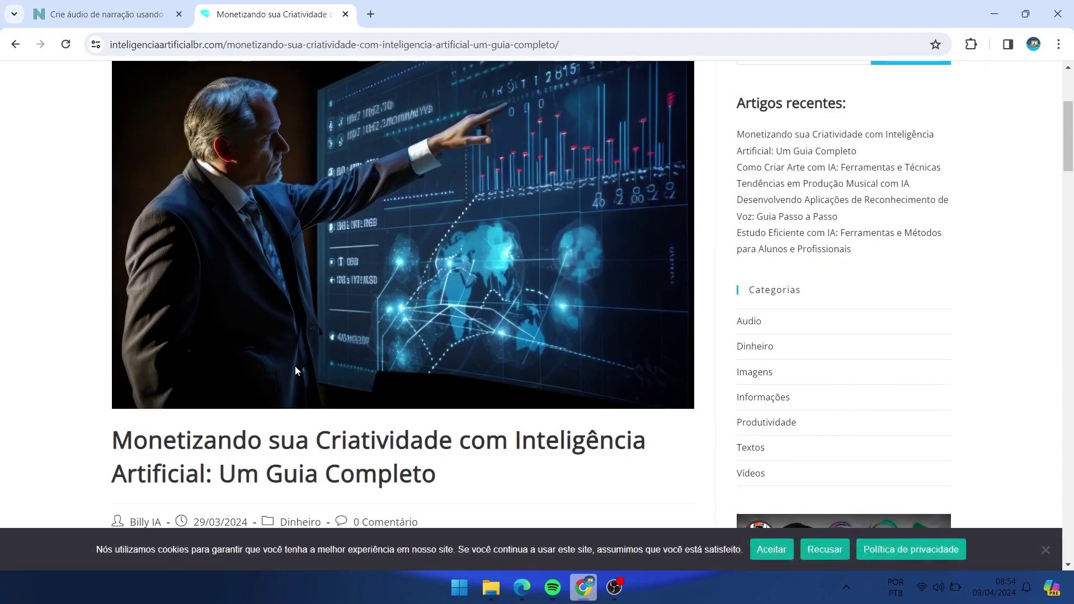
drag(113, 142, 575, 250)
key(ctrl+c)
scroll(587, 278, down, 4)
scroll(494, 327, up, 4)
scroll(520, 324, up, 1)
scroll(541, 323, down, 1)
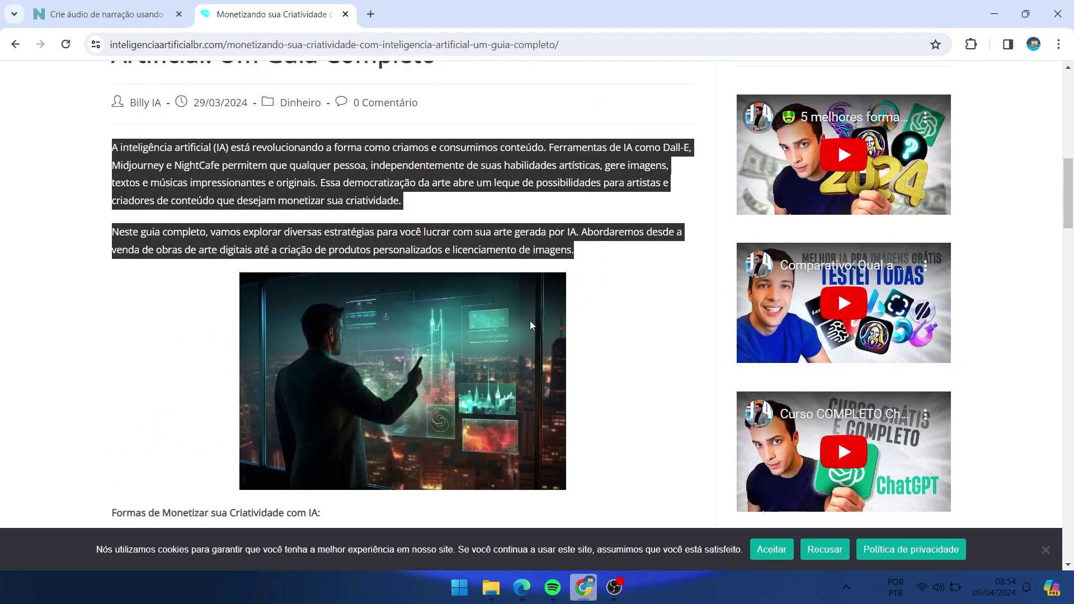
scroll(503, 313, down, 9)
scroll(431, 303, up, 3)
scroll(431, 304, up, 6)
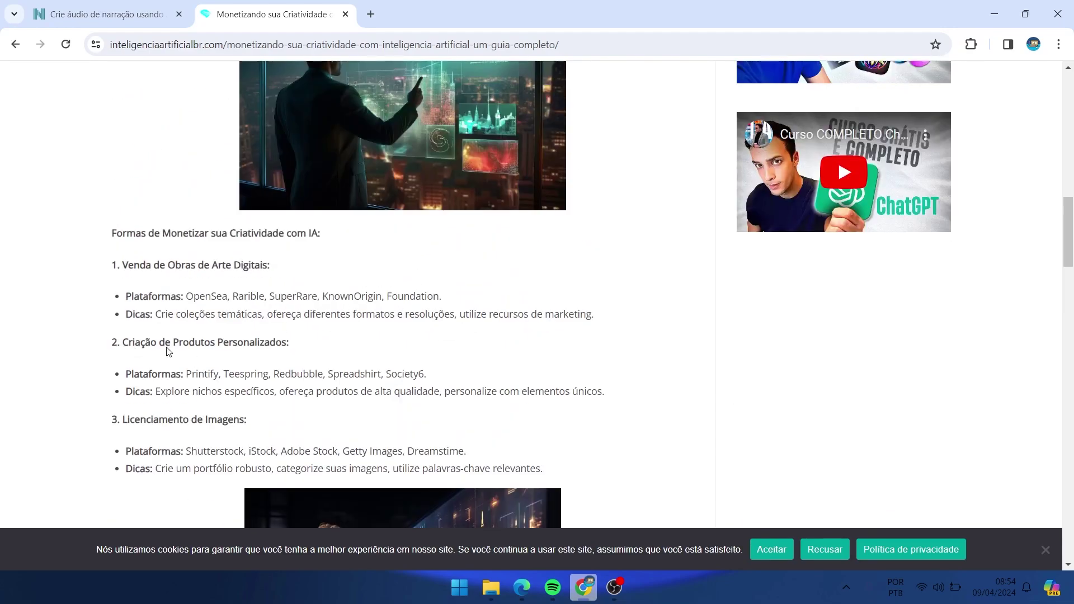
- Paste the copied paragraphs into the new NaturalReader text file and name the file projeto1
key(ctrl+shift+Tab)
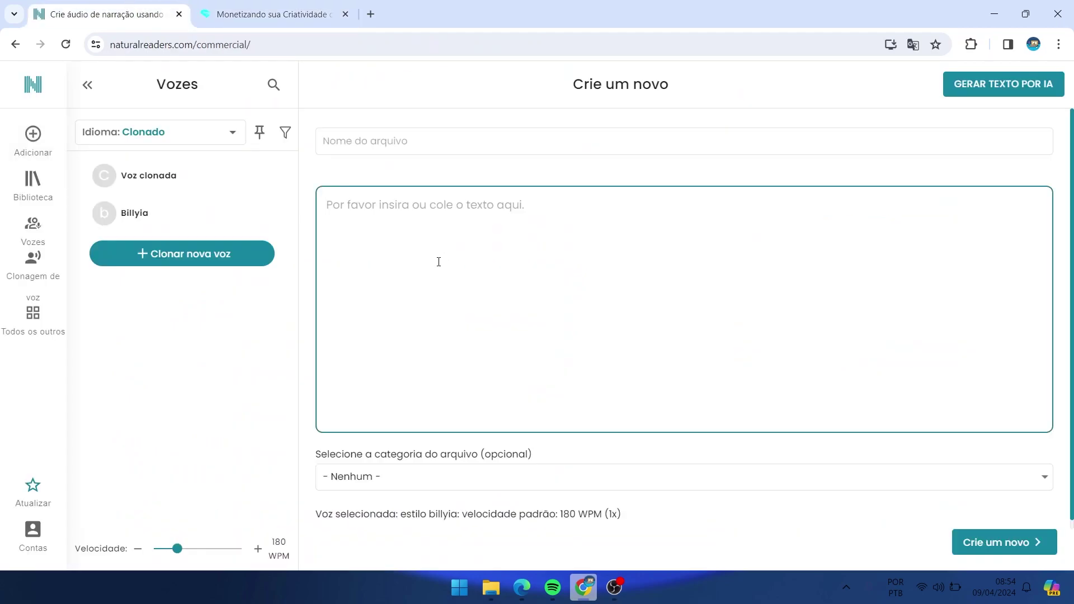
key(ctrl+v)
click(358, 140)
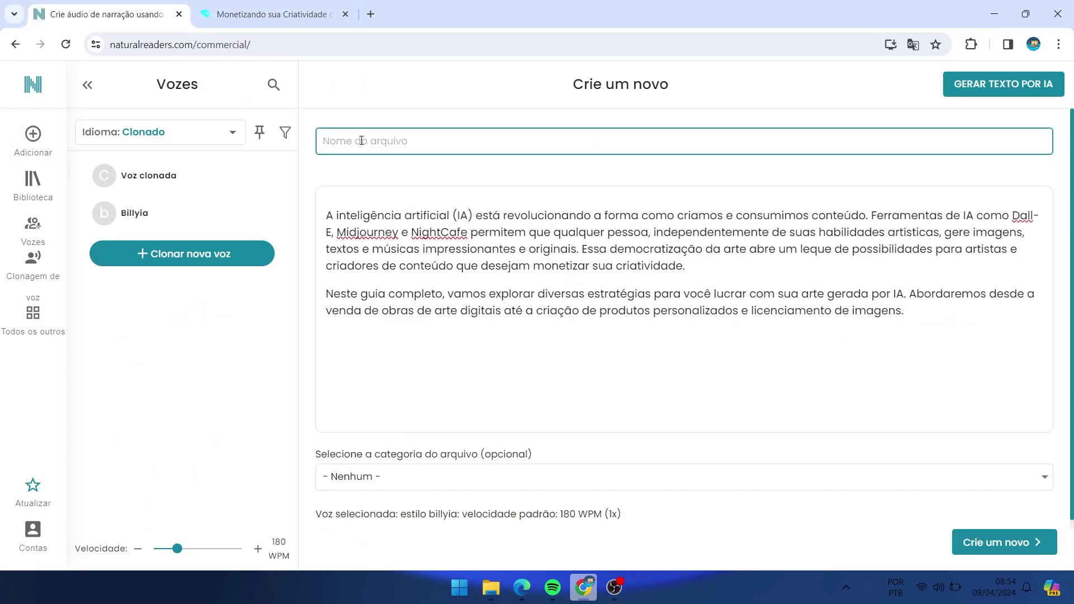
text(projeto1)
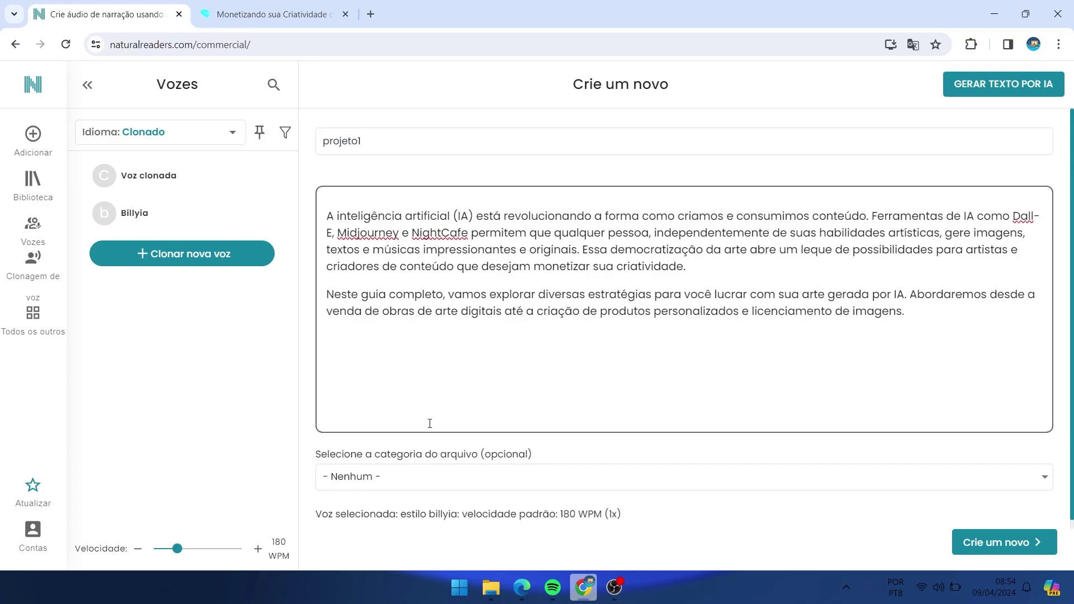
- Set the file's category to Conversacional and check the selection in the category list
click(419, 482)
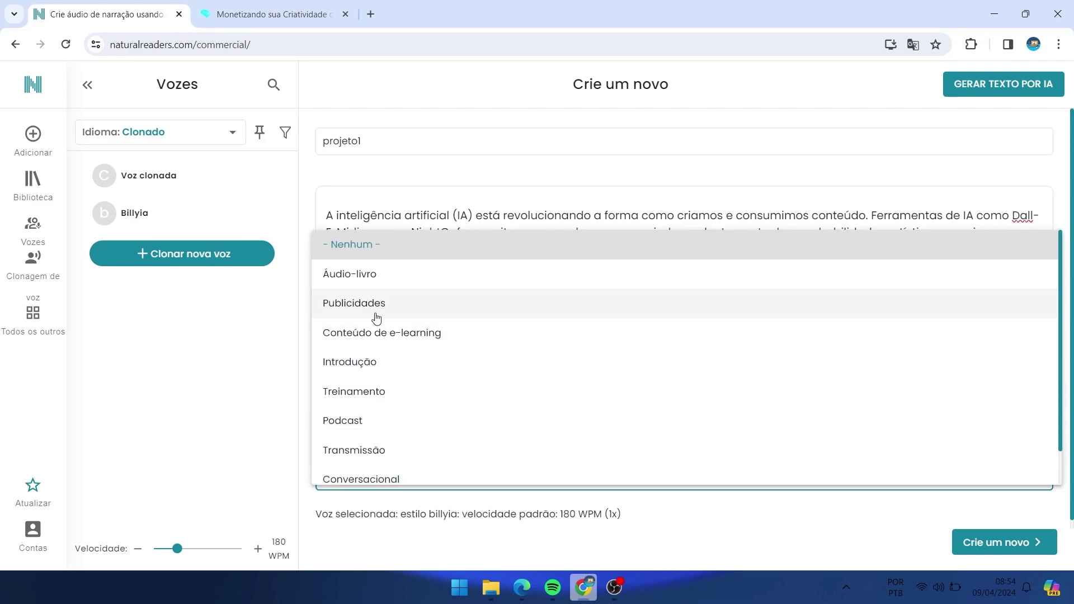
scroll(381, 425, down, 1)
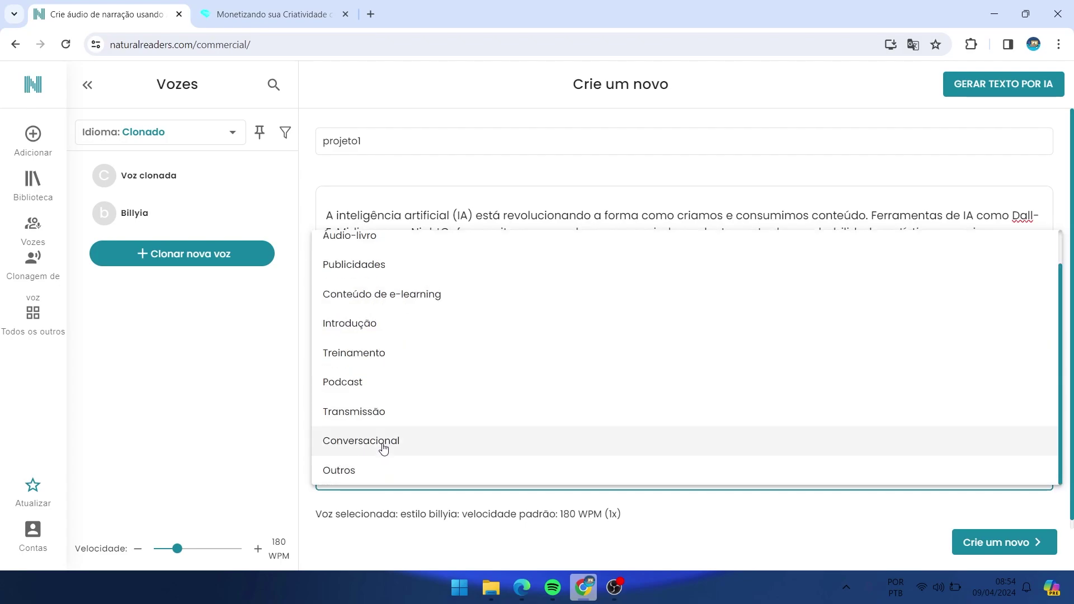
scroll(369, 364, up, 1)
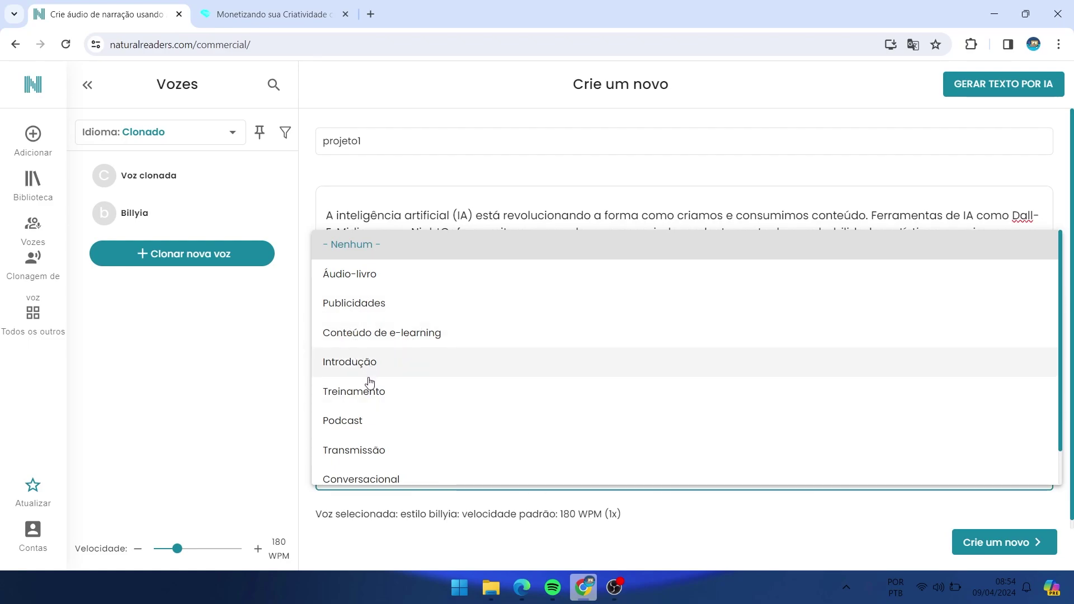
scroll(386, 428, down, 1)
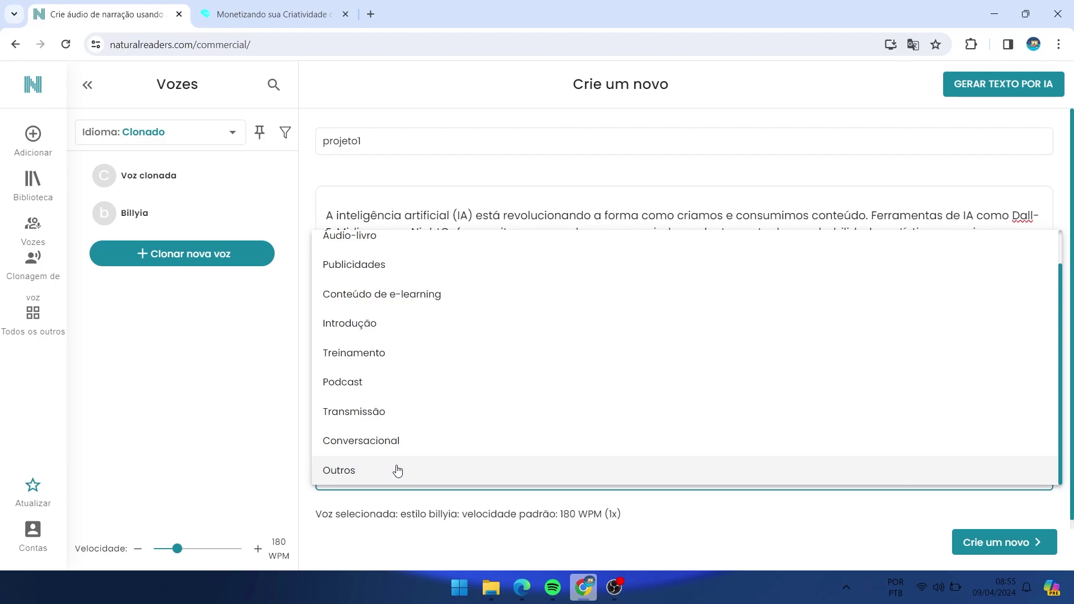
click(378, 442)
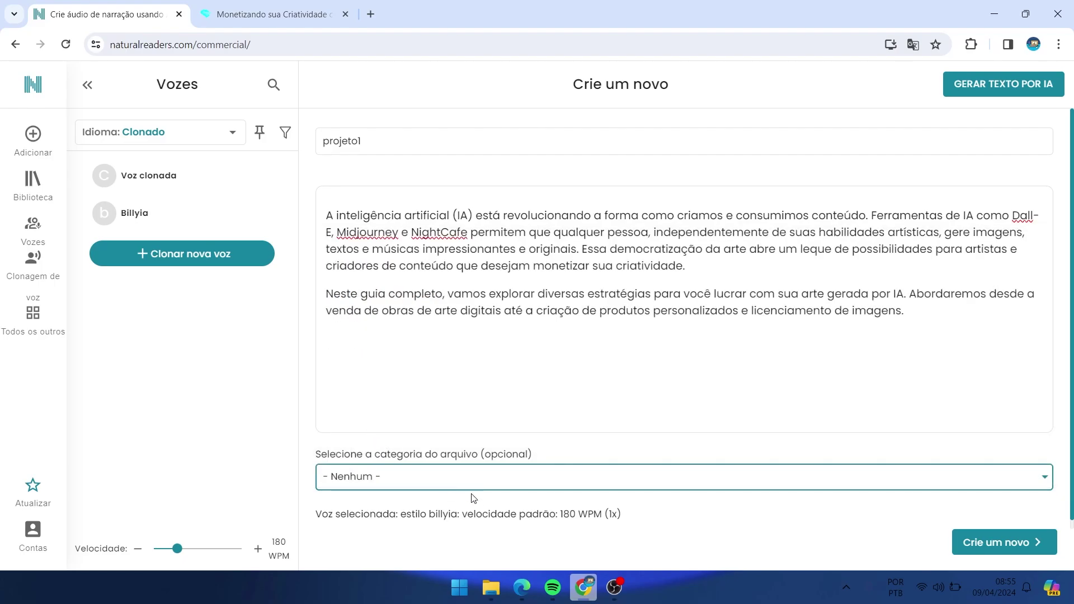
scroll(467, 476, down, 1)
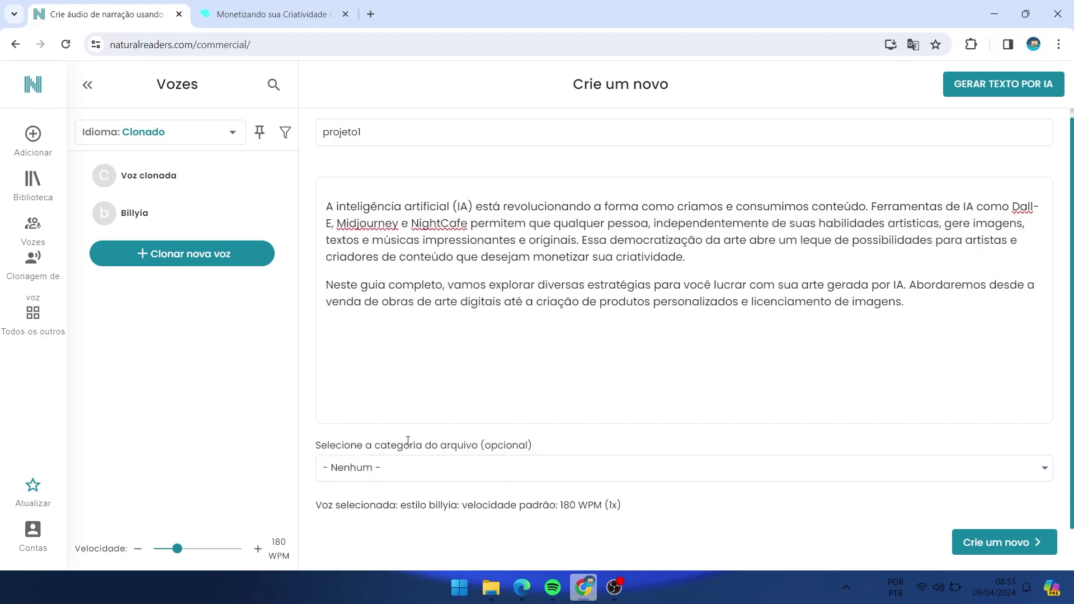
click(414, 466)
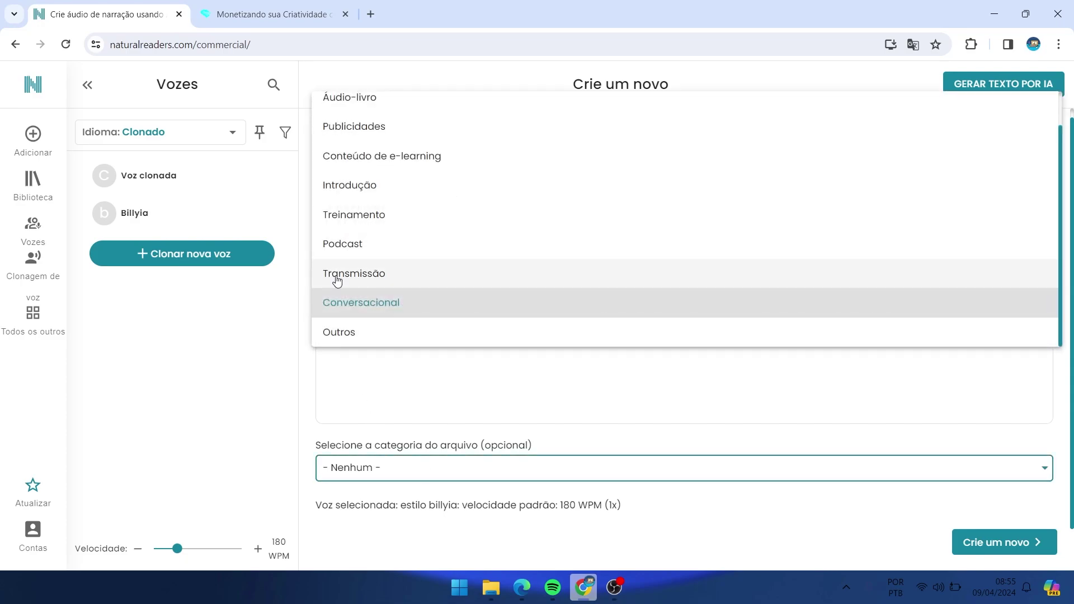
key(Escape)
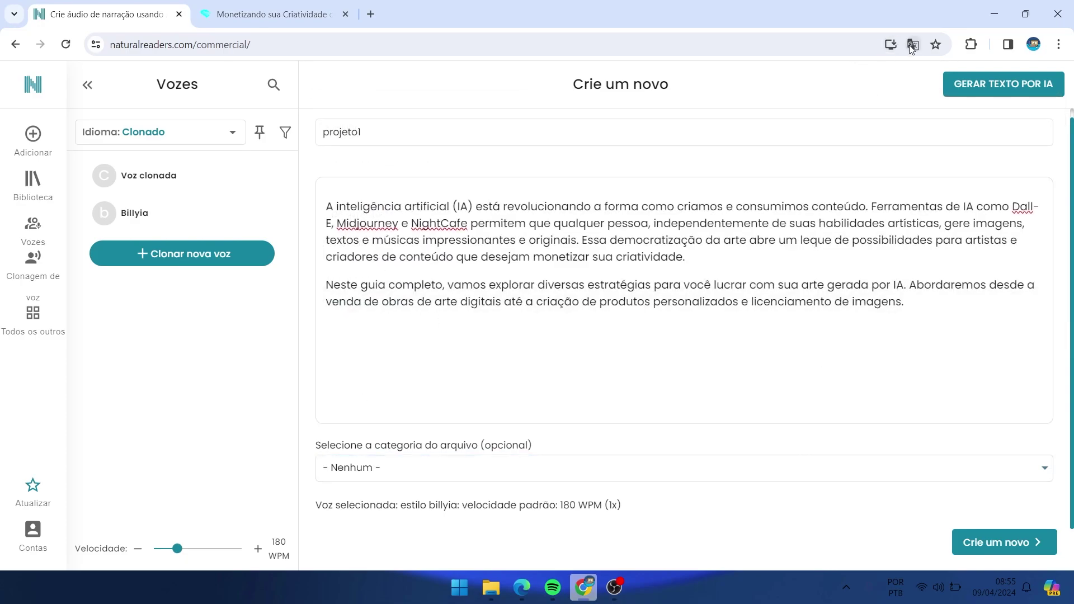
- Show the page in its original English and review the file categories, keeping Conversational selected
click(912, 45)
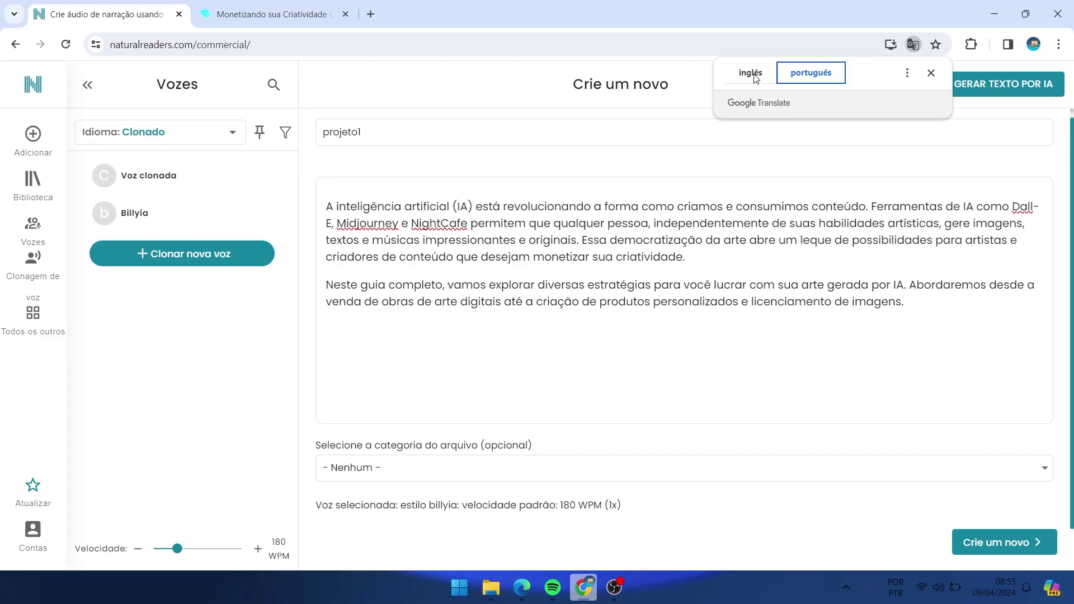
click(755, 78)
click(381, 475)
click(391, 485)
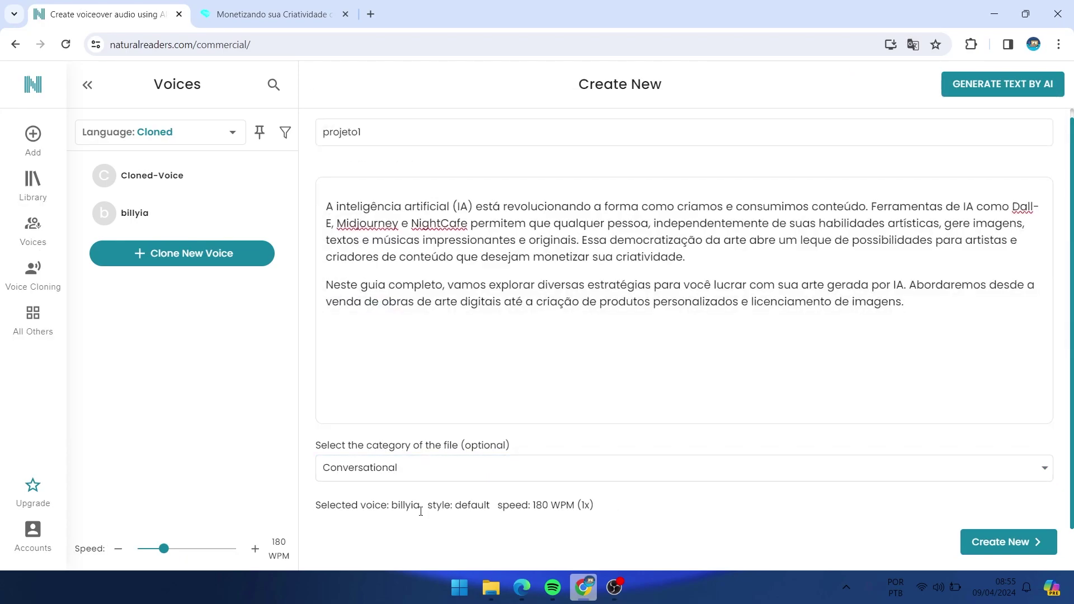
click(371, 484)
click(345, 477)
click(527, 529)
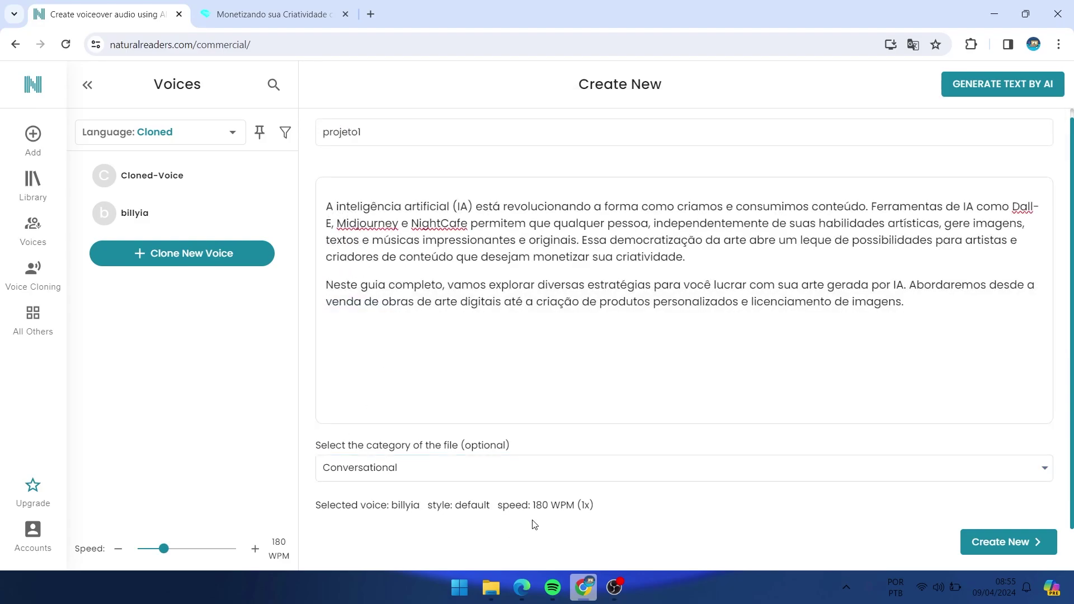
scroll(372, 451, up, 1)
click(400, 484)
scroll(436, 458, down, 1)
scroll(481, 419, up, 1)
click(481, 419)
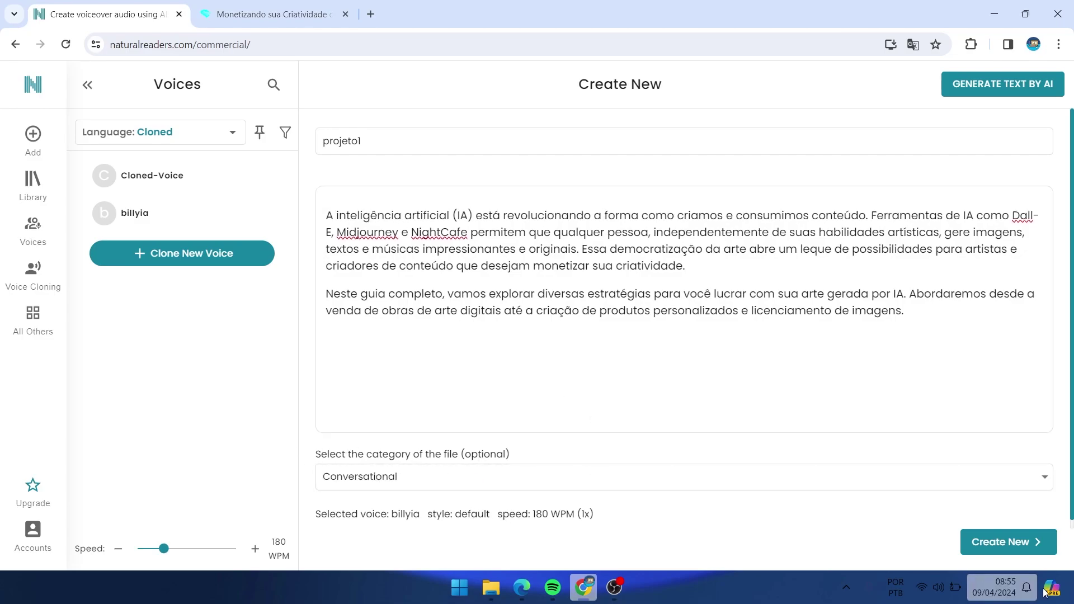
- Create the projeto1 file and play the billyia narration with all its paragraphs selected
click(998, 551)
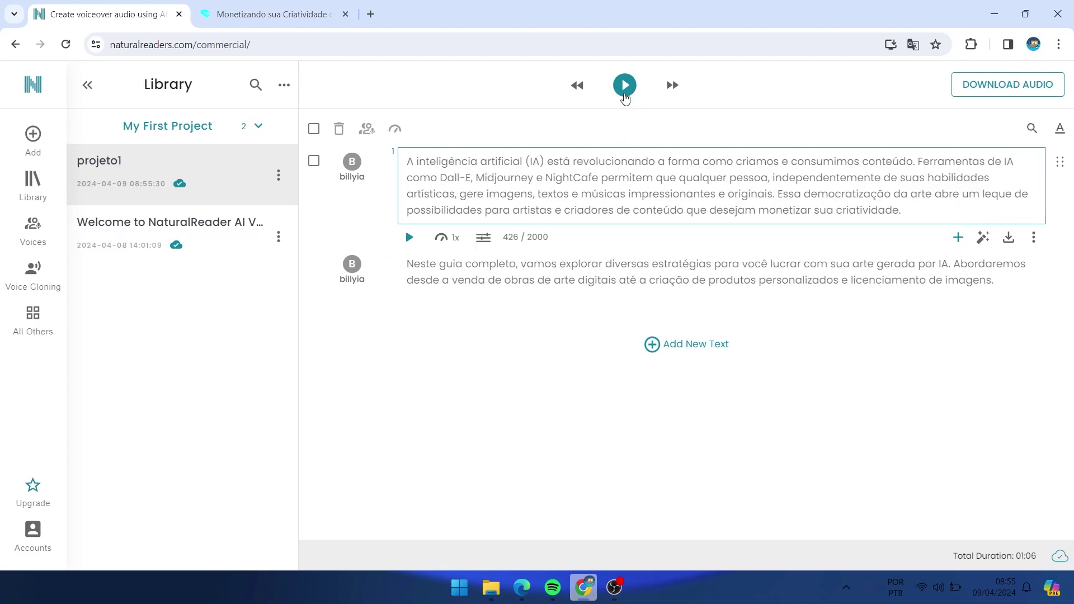
click(314, 128)
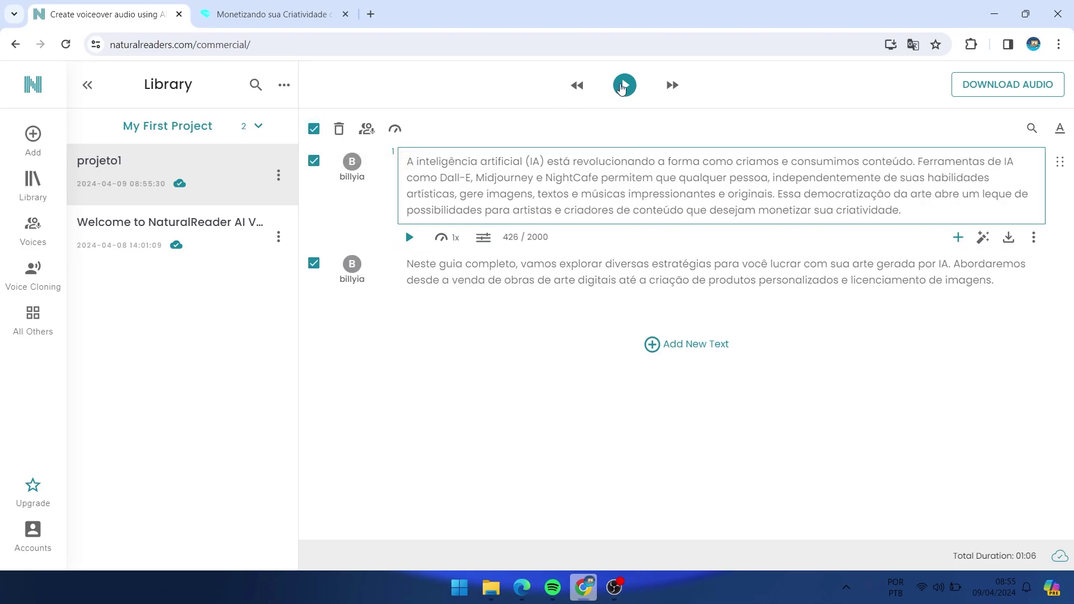
click(625, 85)
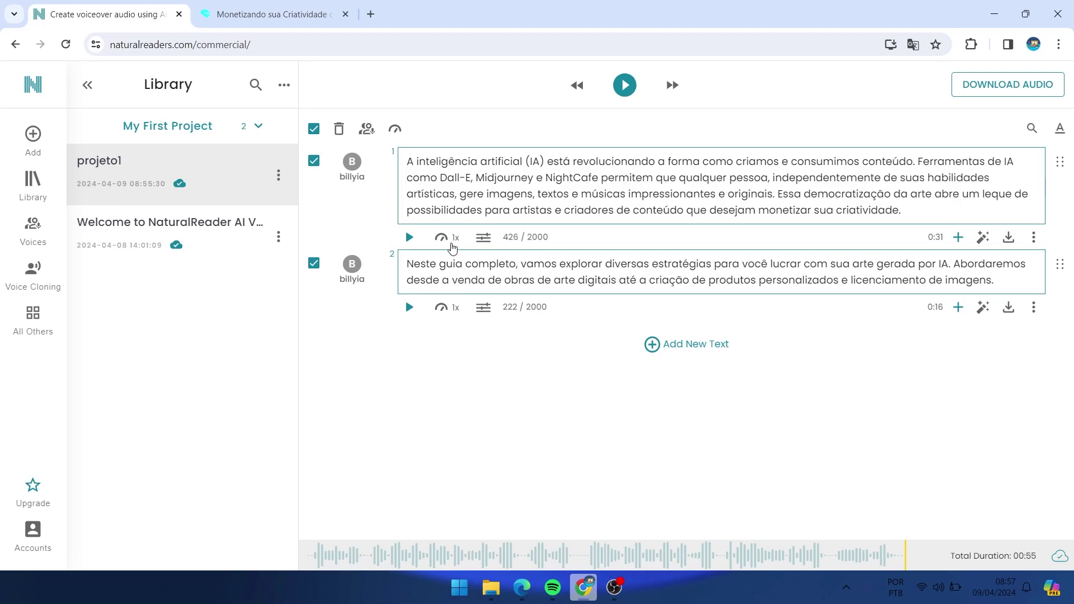
- Raise the first paragraph's speaking speed by one increment and restore it to 180 WPM
click(453, 245)
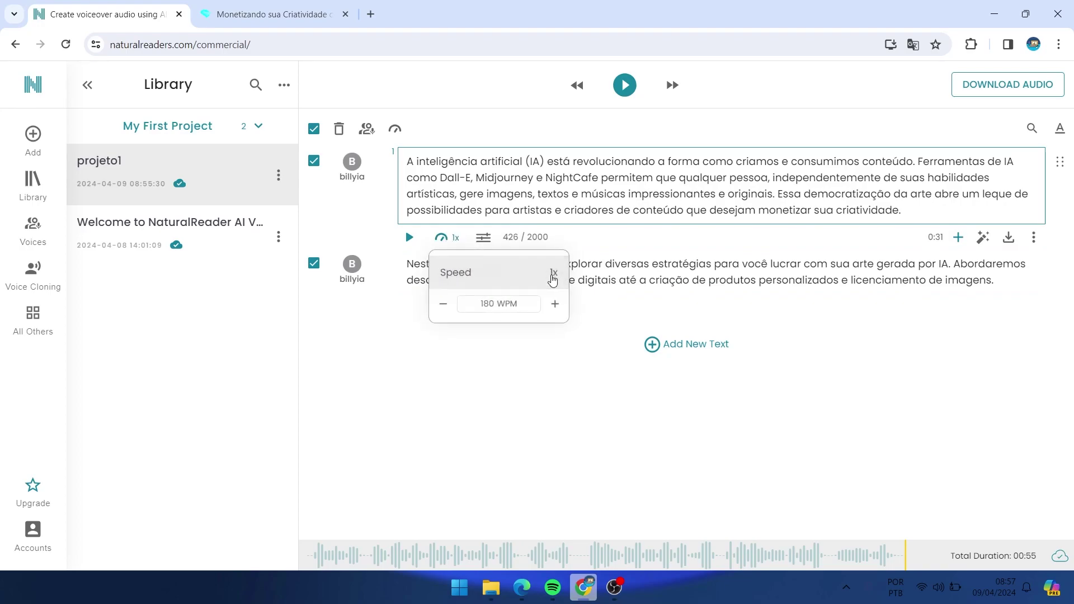
click(555, 303)
click(446, 303)
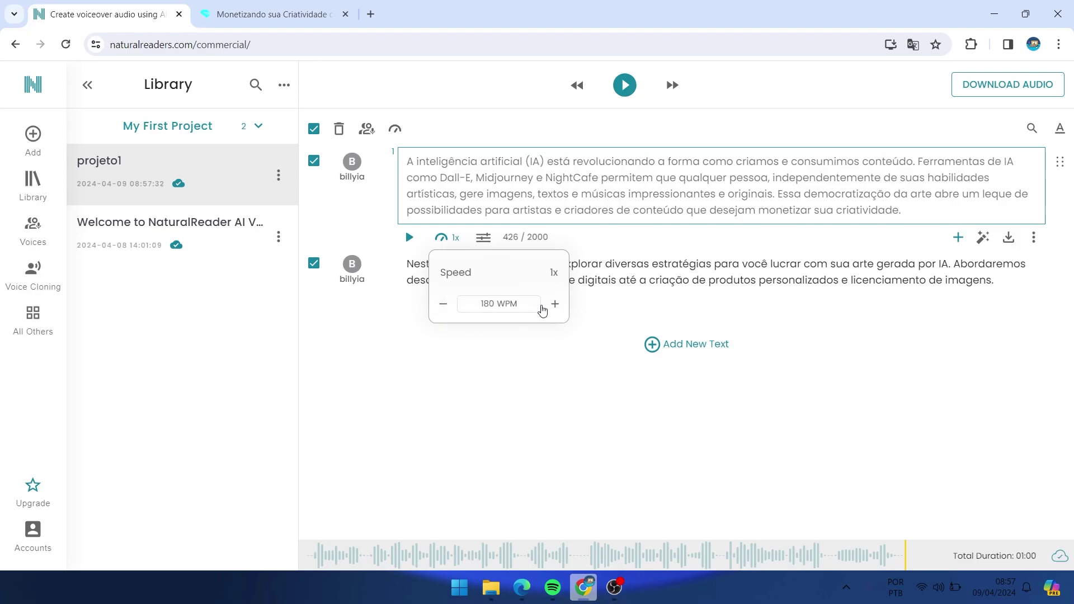
click(557, 420)
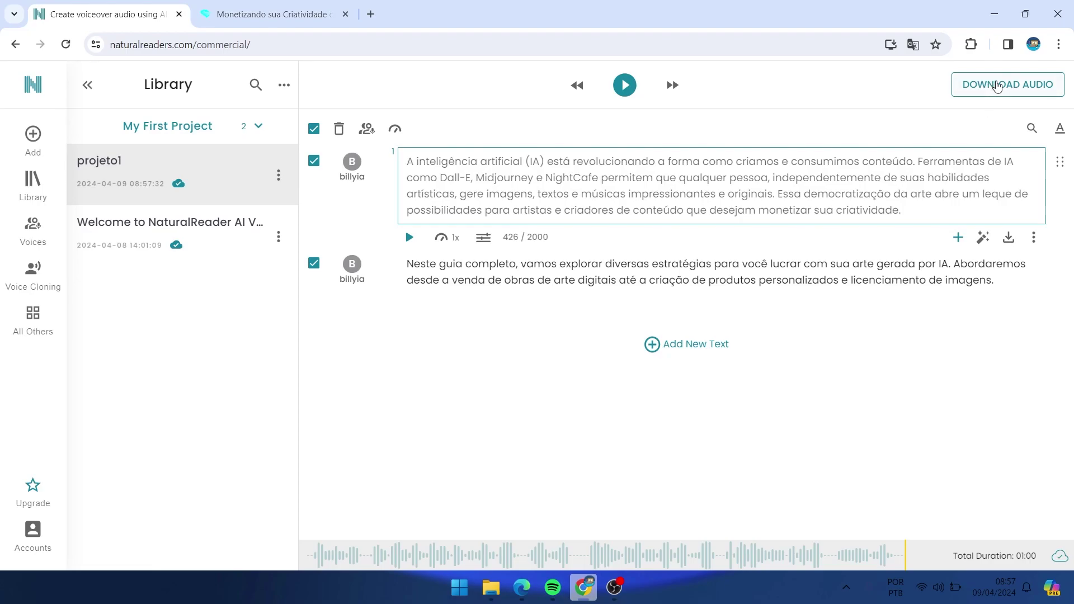
- Try to download all of the narration as separated MP3 files in a zip, and dismiss the upgrade offer
click(996, 85)
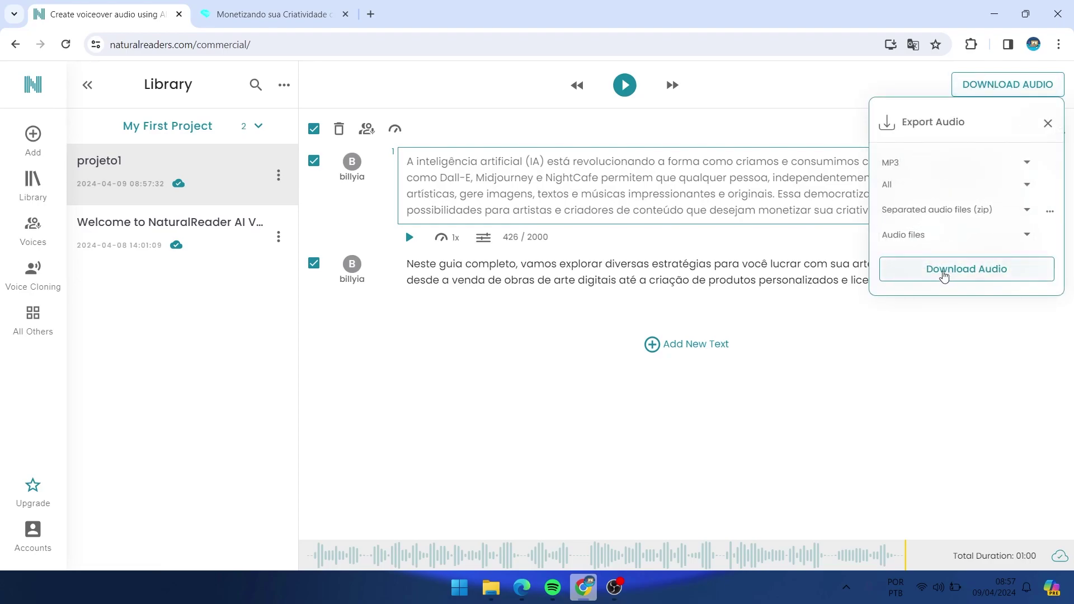
click(954, 276)
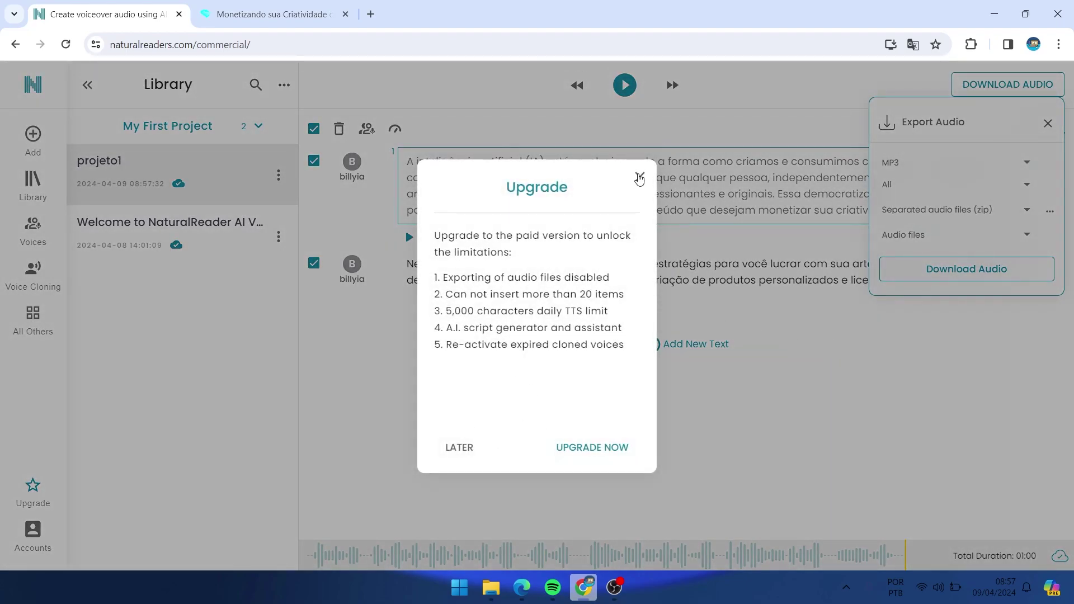
click(639, 176)
click(905, 380)
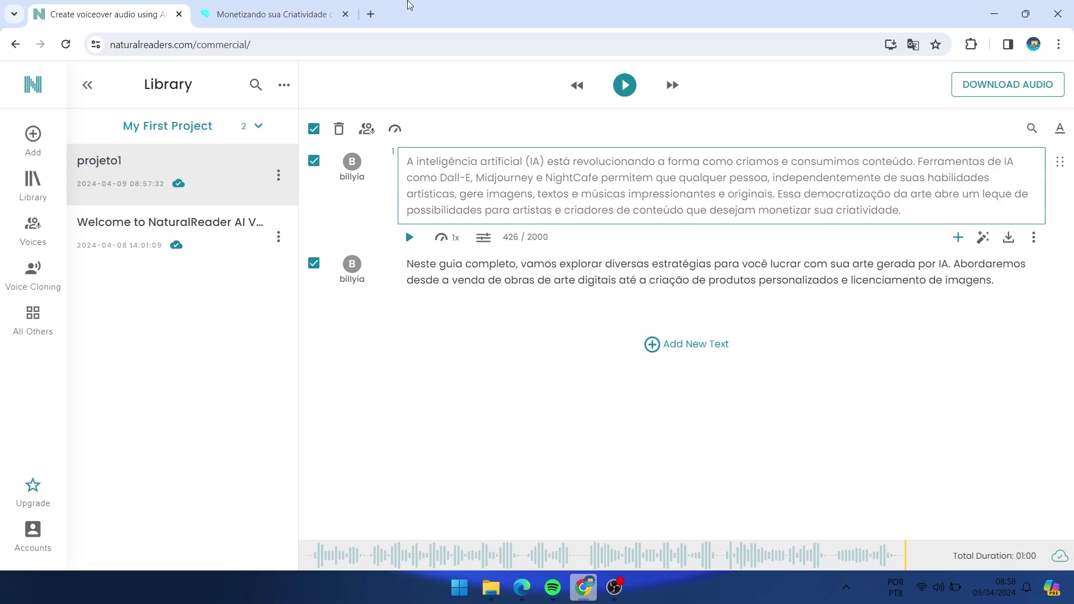
- Search Google for audacity in a new tab, view the Audacity downloads page, and return to the NaturalReader project
key(ctrl+t)
text(audacity)
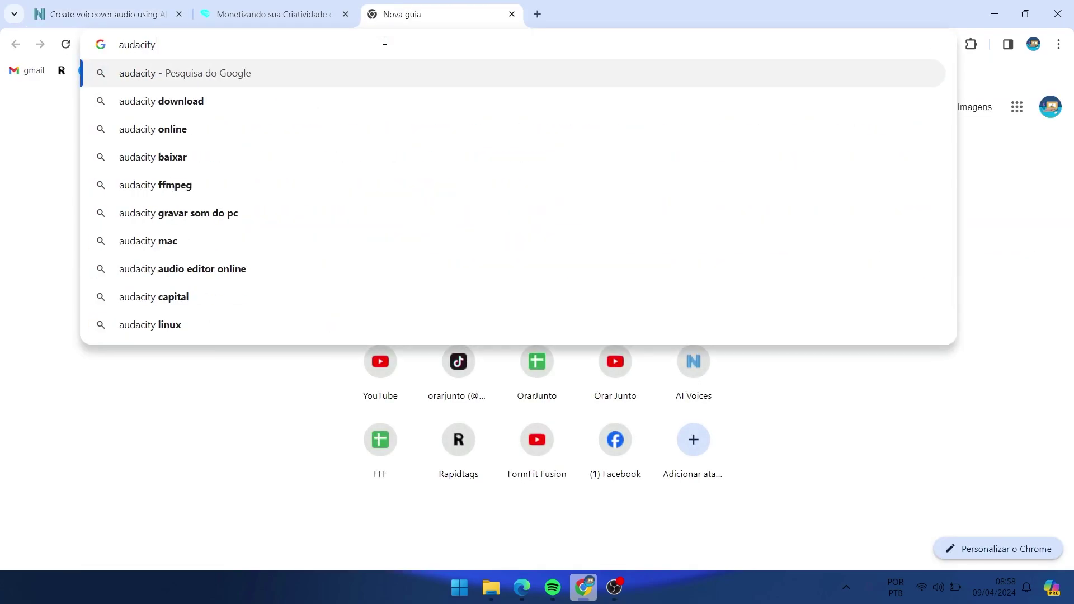
key(Return)
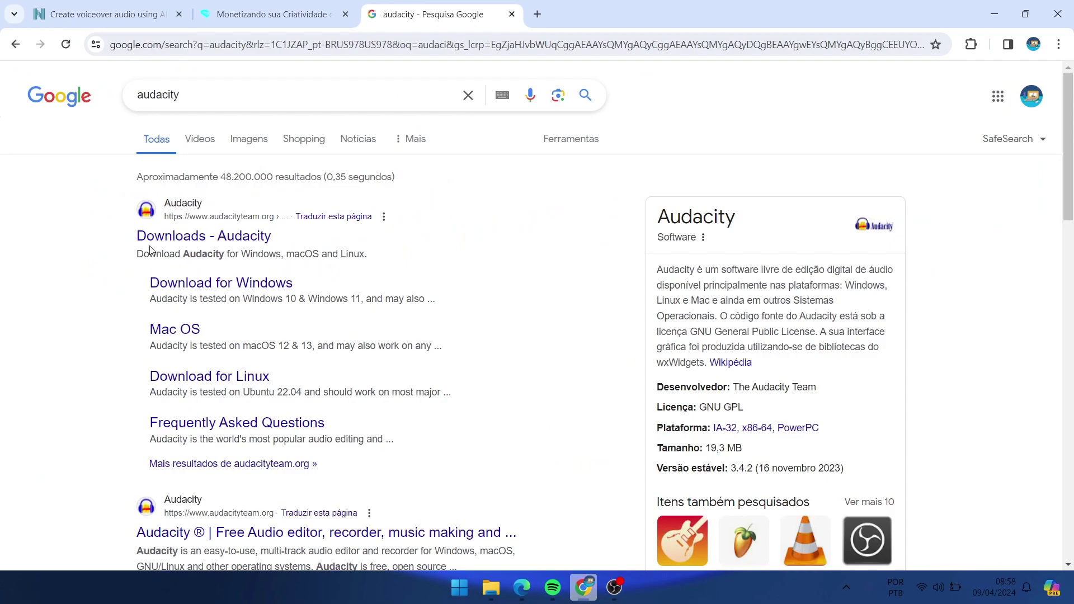
click(158, 230)
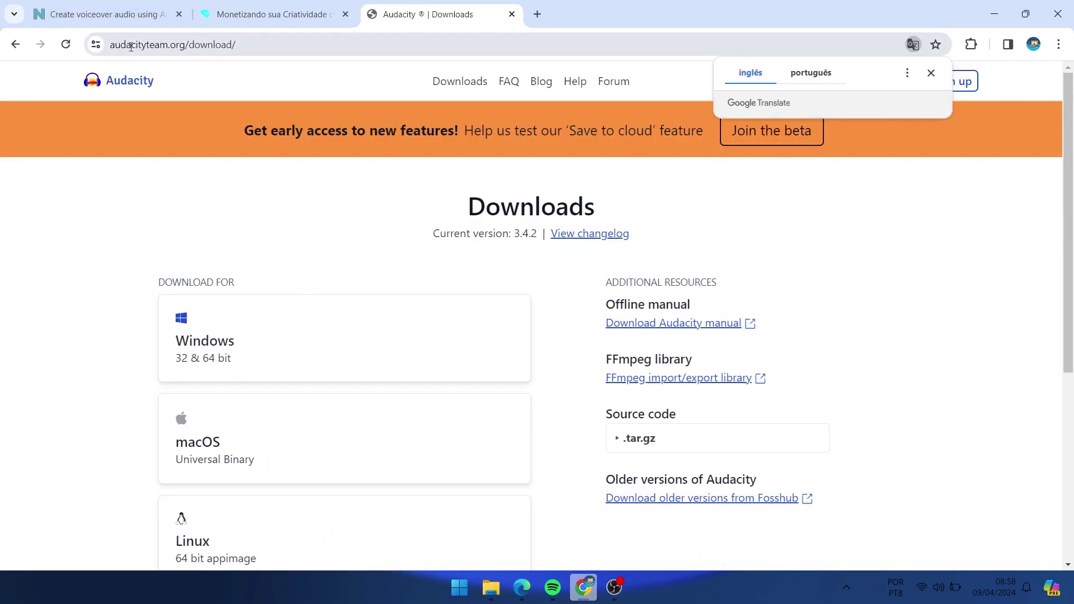
scroll(240, 302, down, 1)
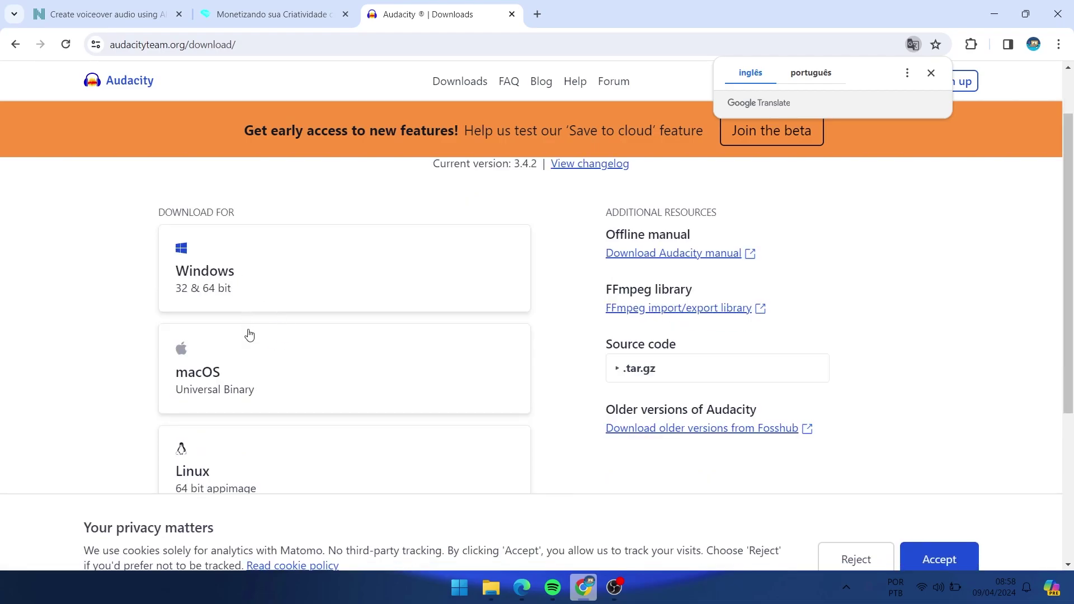
scroll(264, 457, up, 1)
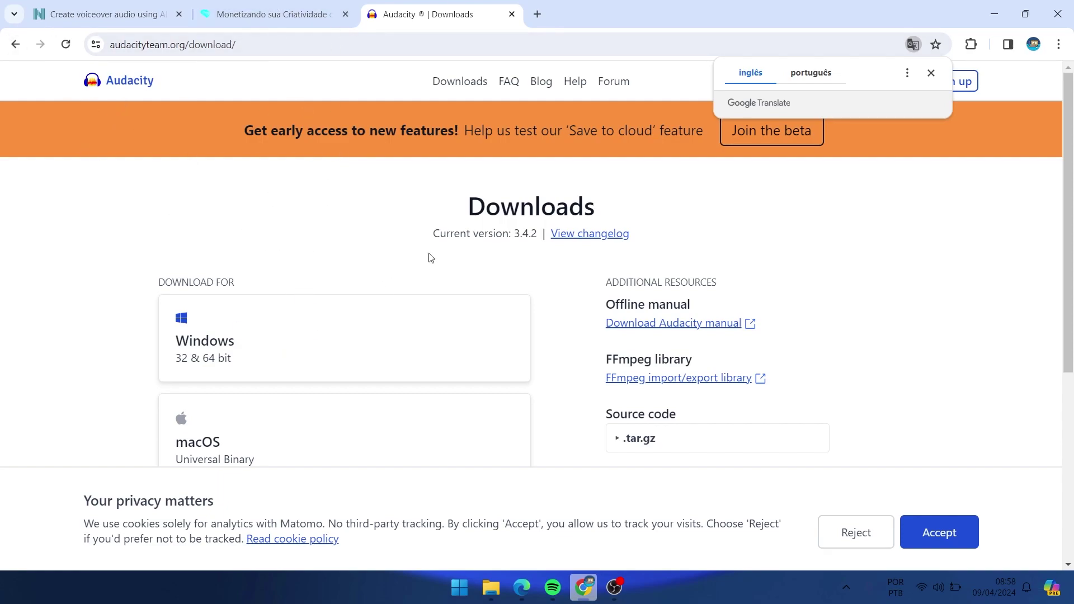
click(930, 73)
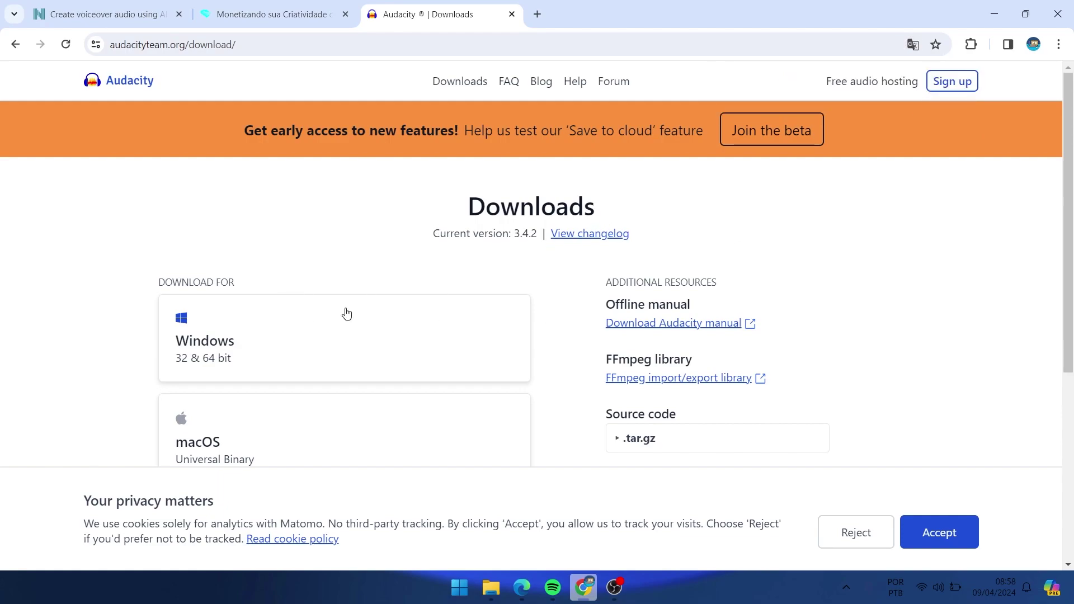
click(330, 13)
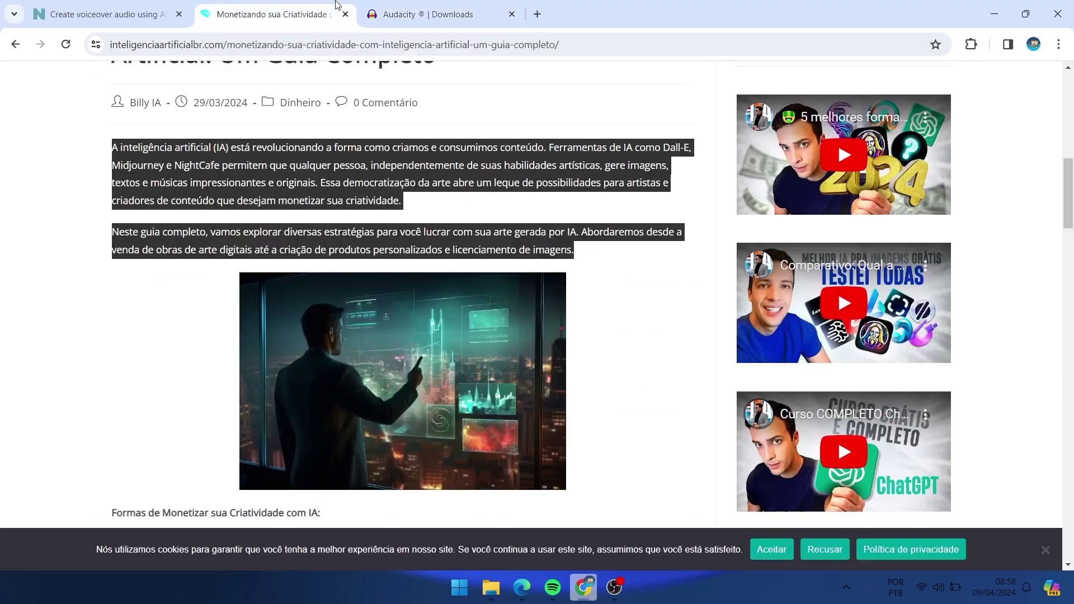
click(106, 14)
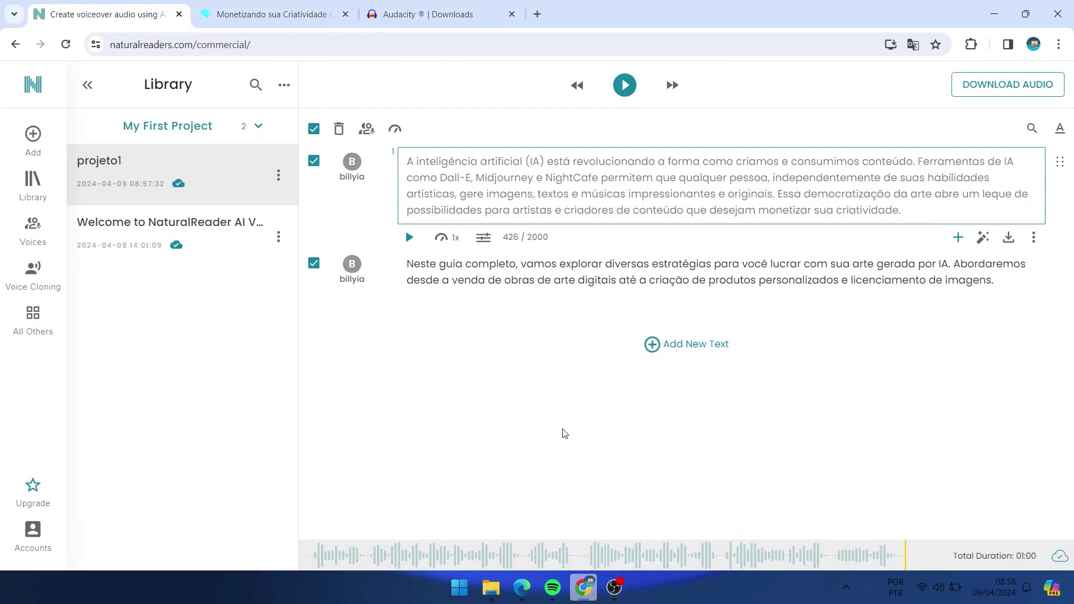